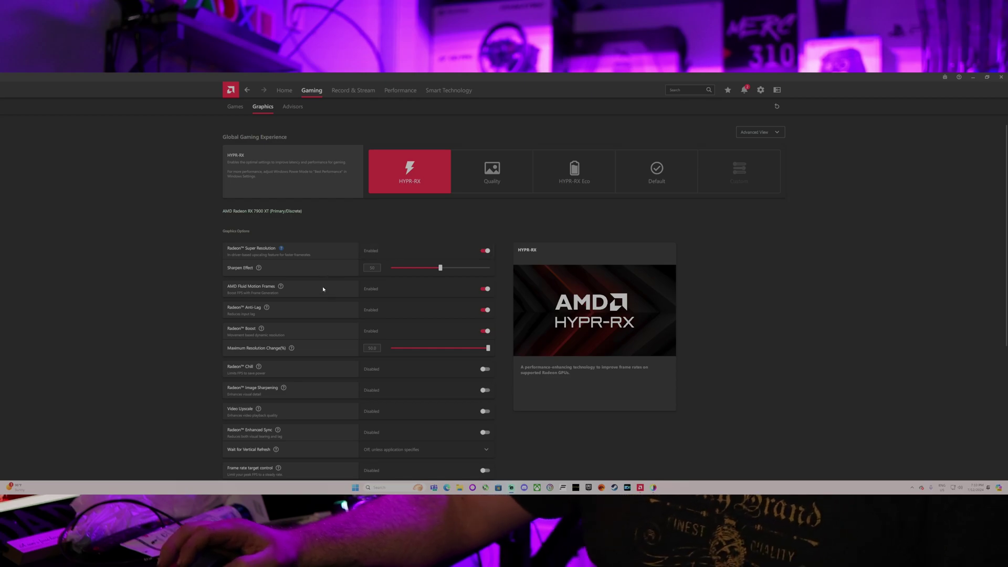
Step: Go to the Record & Stream section to see the recorded gameplay clip
click(355, 92)
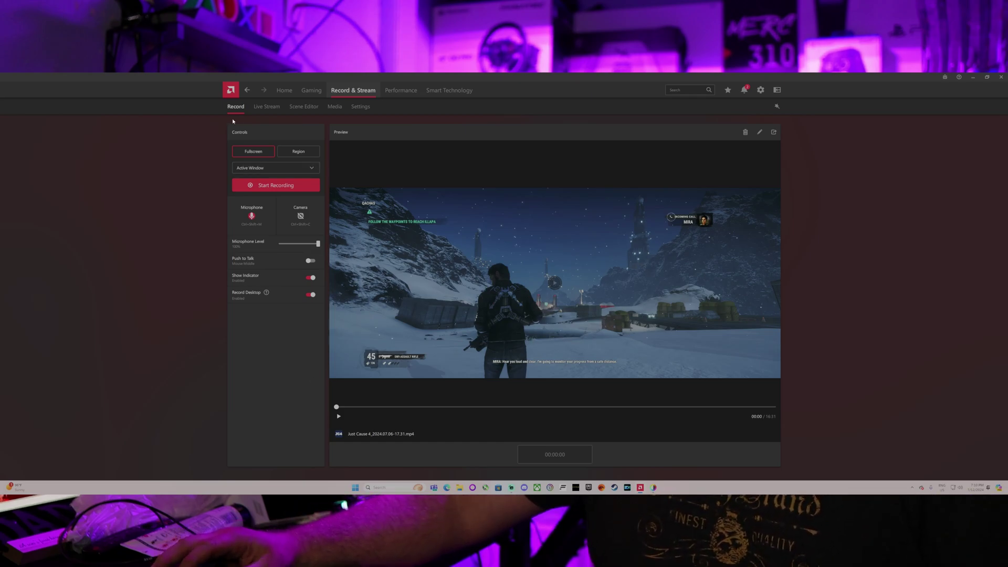
Step: Review the recording settings, view the Default scene in Scene Editor, then go to Smart Technology
click(360, 107)
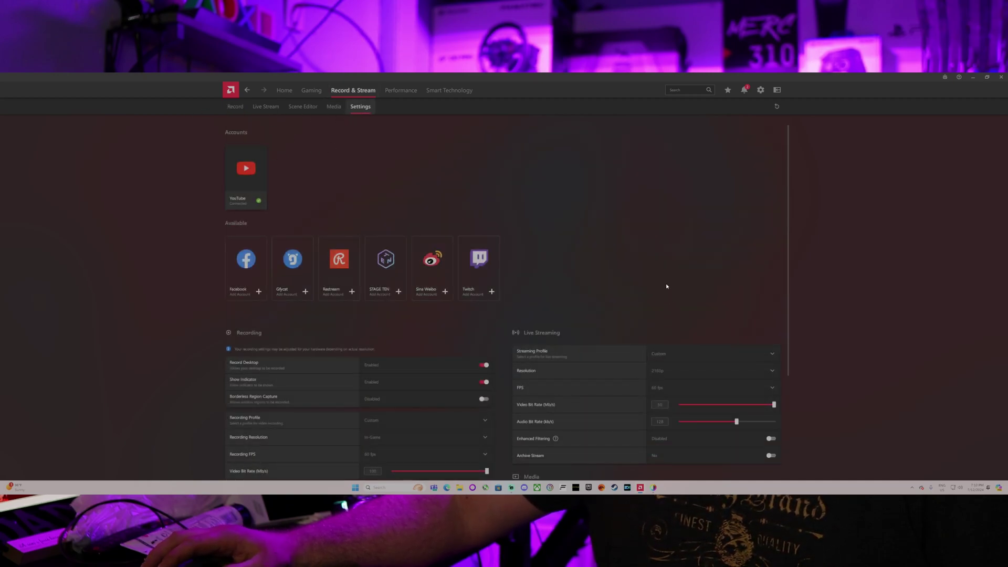
scroll(667, 286, down, 3)
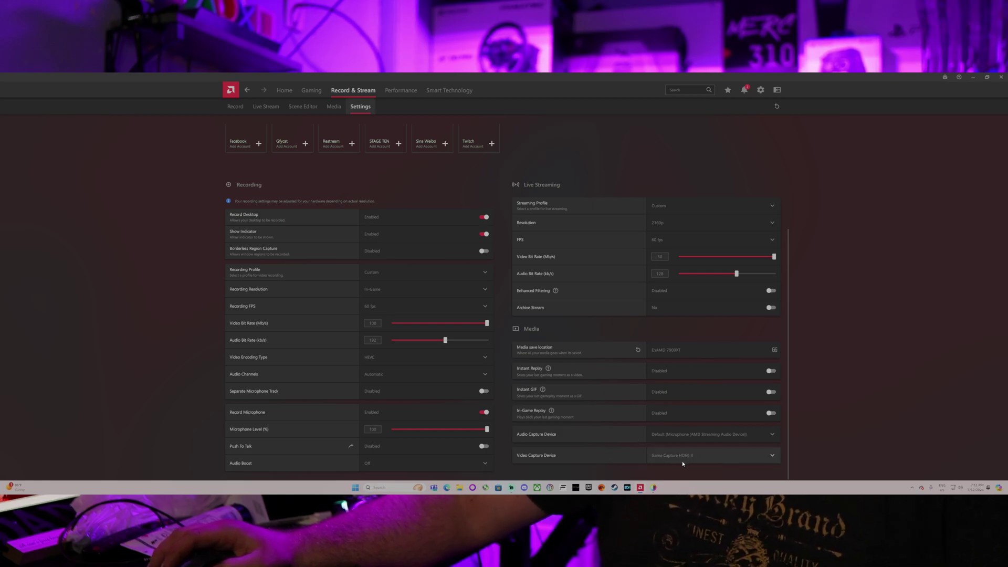
click(301, 106)
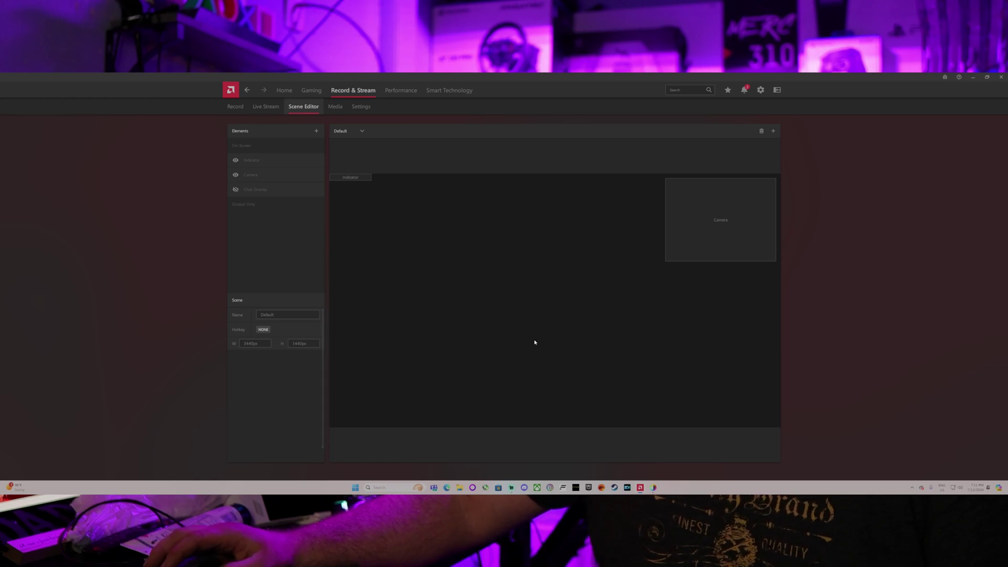
click(446, 88)
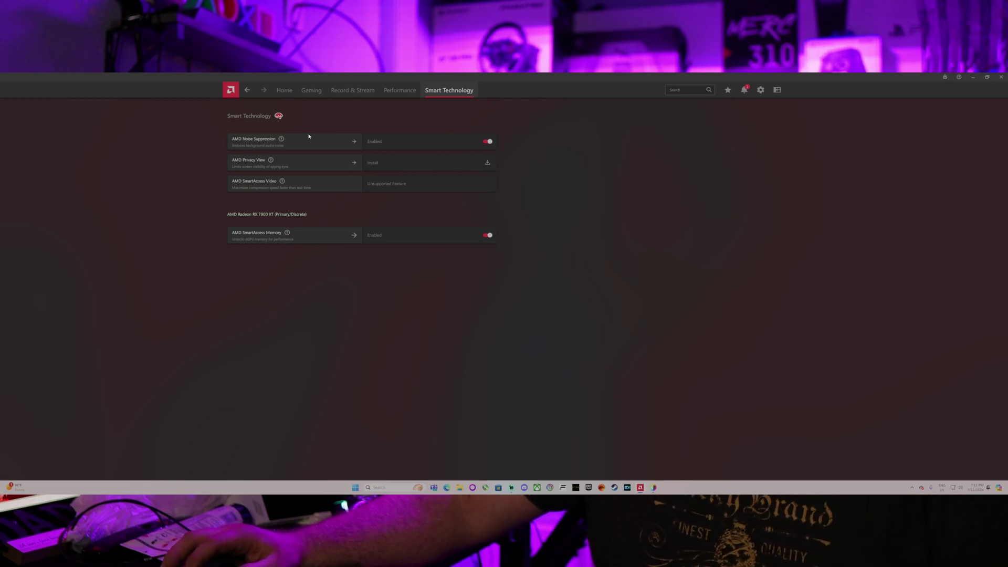
Step: Show Performance > Tuning, with System, CPU and GPU tuning all on Default
click(399, 91)
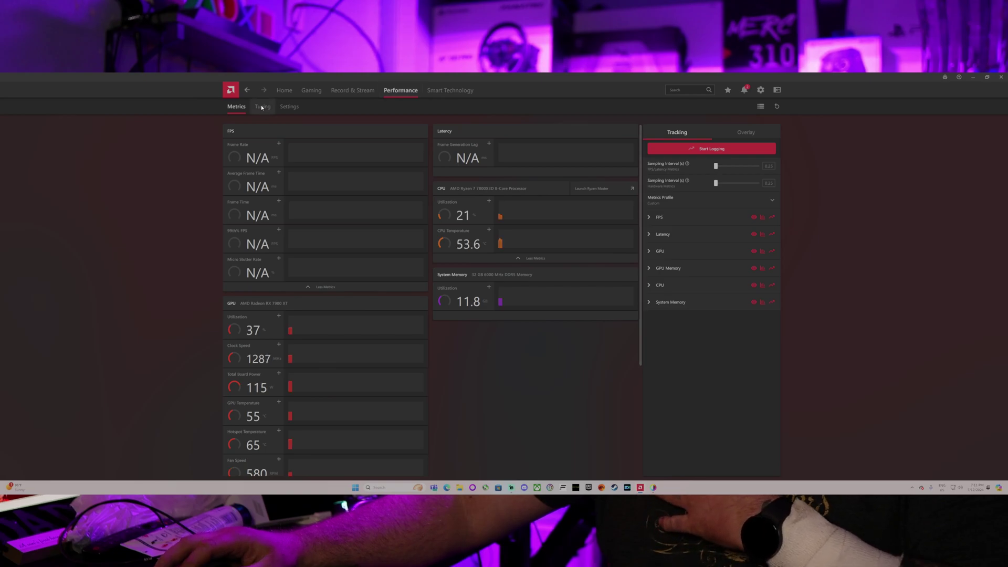
click(262, 106)
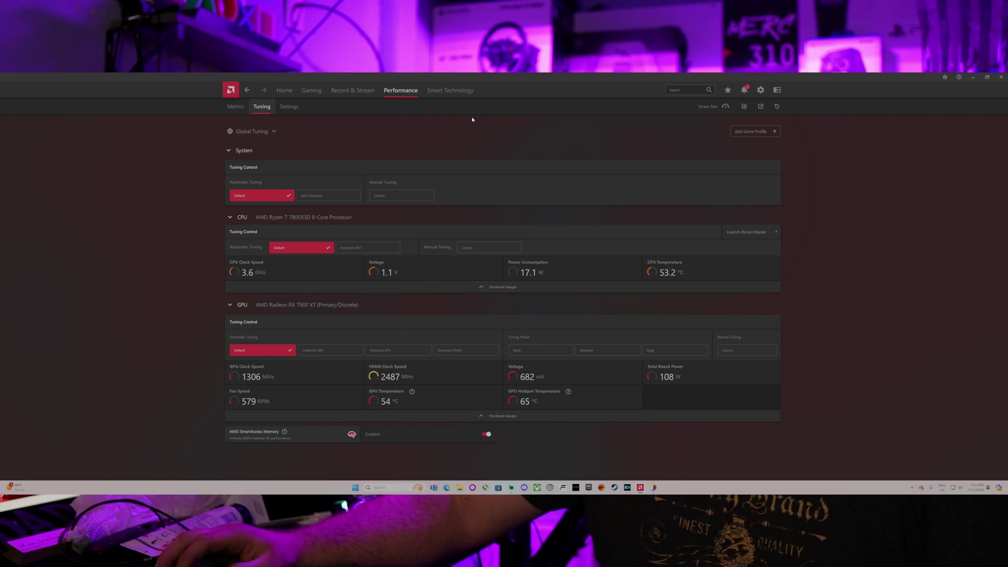
Step: In Settings > Display, set Display 2's Custom Color Saturation to 150
click(764, 89)
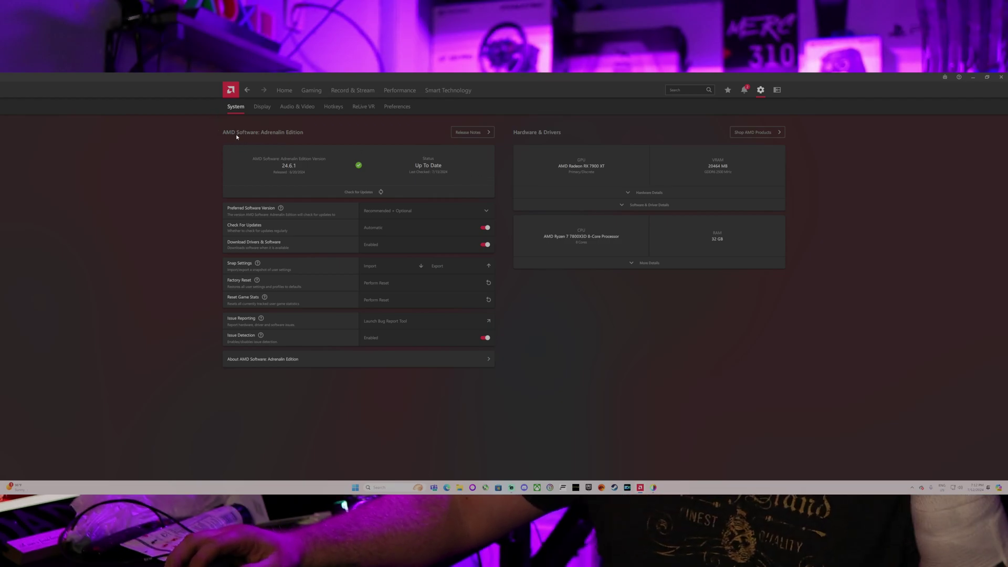
click(260, 107)
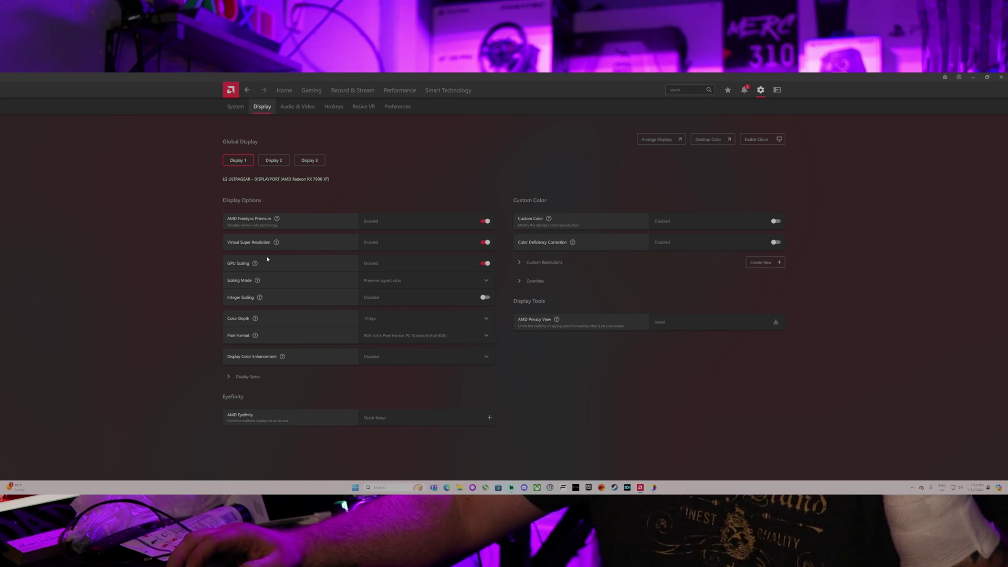
click(275, 168)
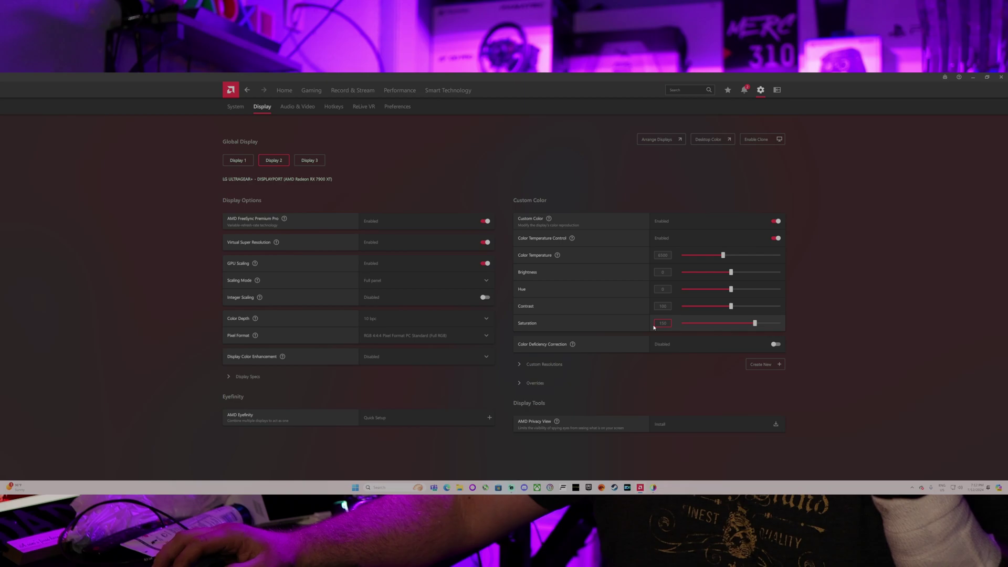
click(731, 325)
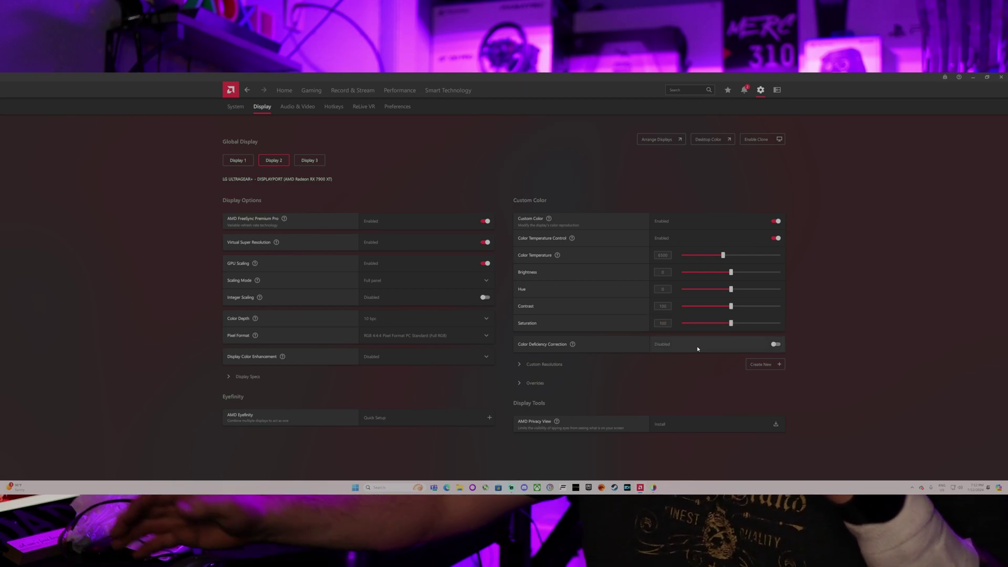
click(753, 324)
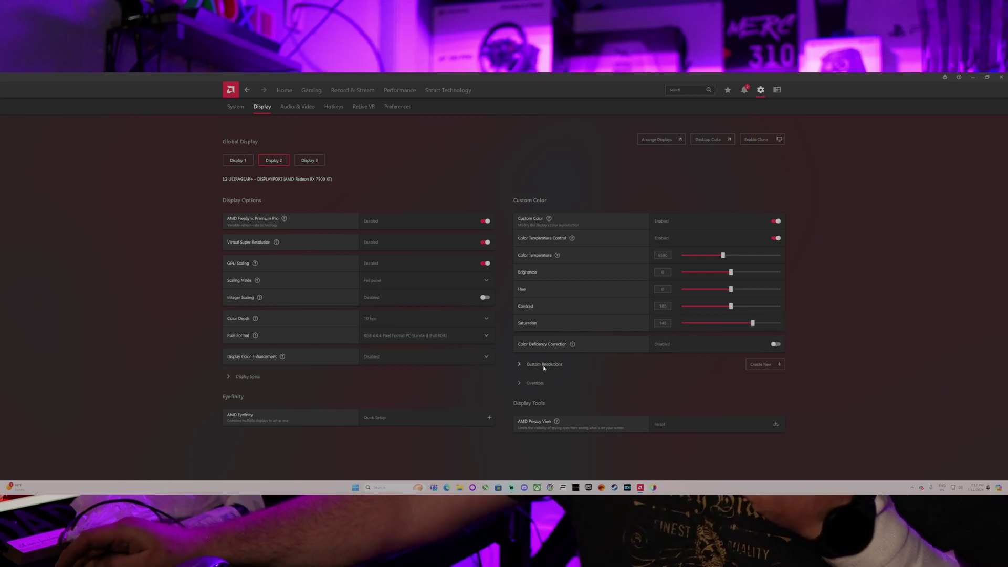
key(Right)
key(Right)
key(Right)
key(Right)
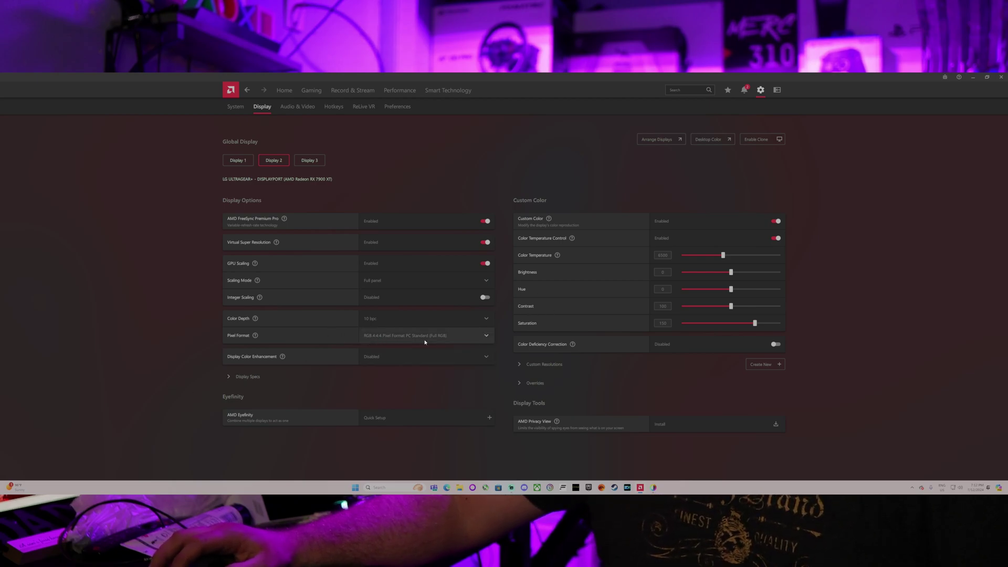
click(490, 339)
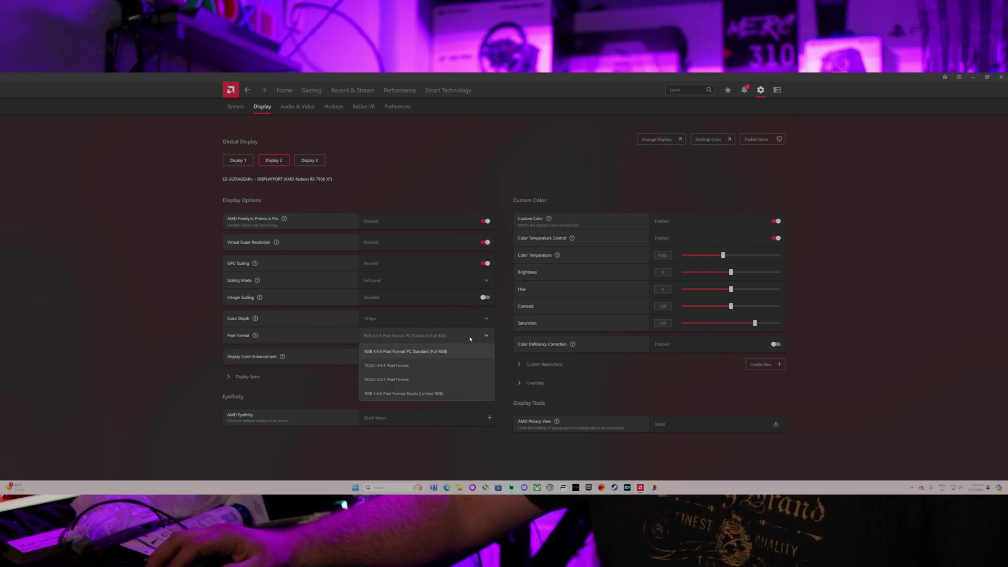
click(471, 339)
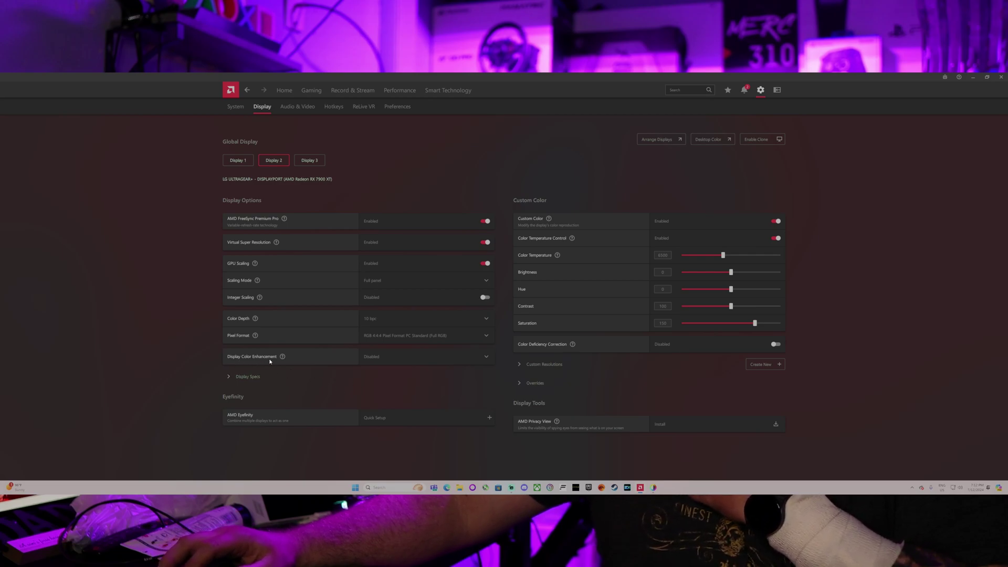
mouse_move(280, 361)
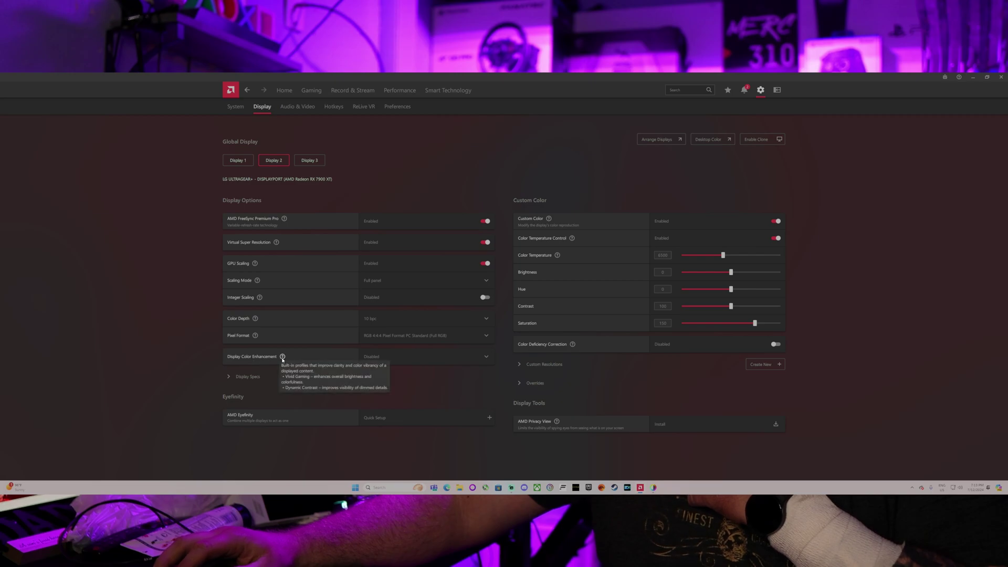
click(465, 357)
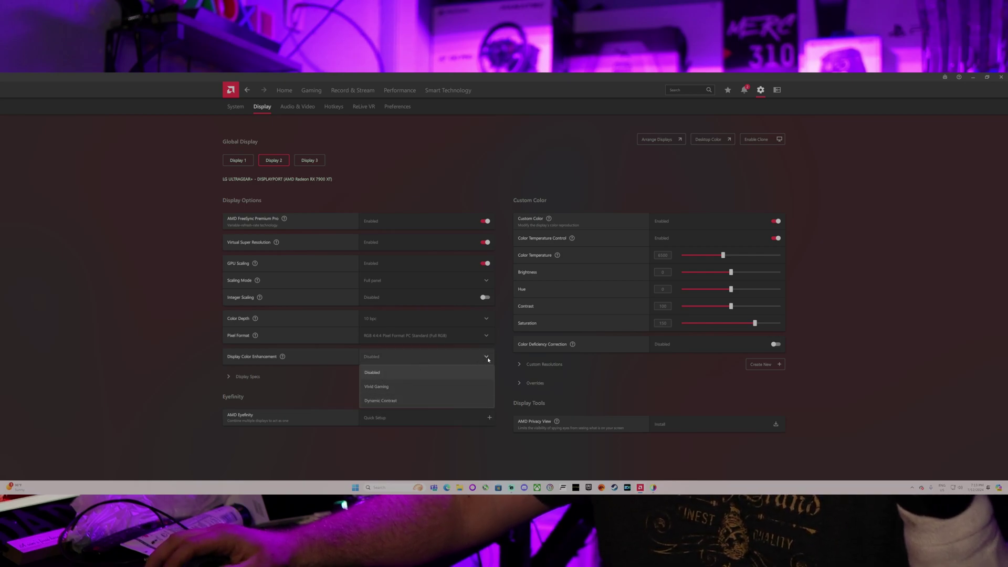
click(413, 371)
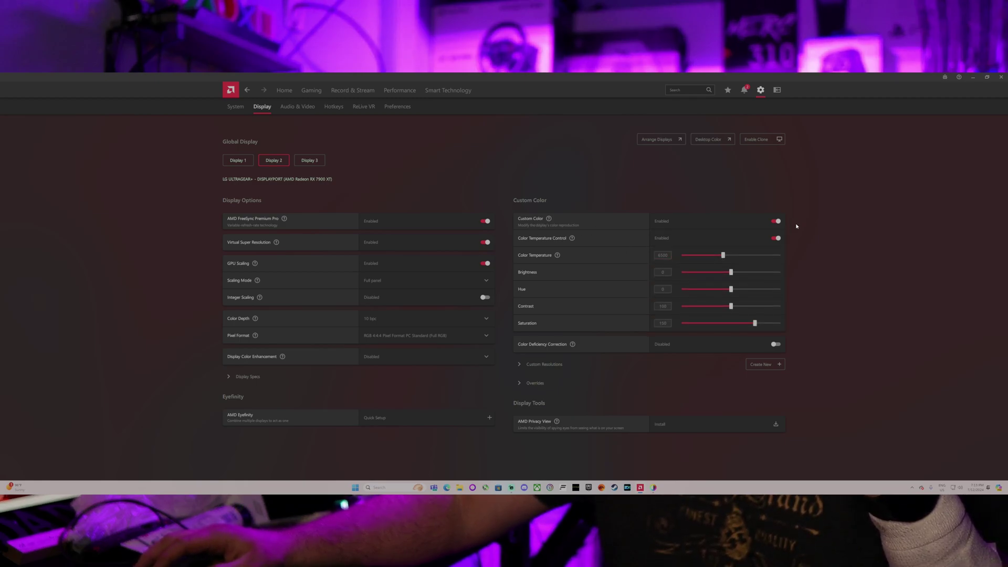
click(779, 221)
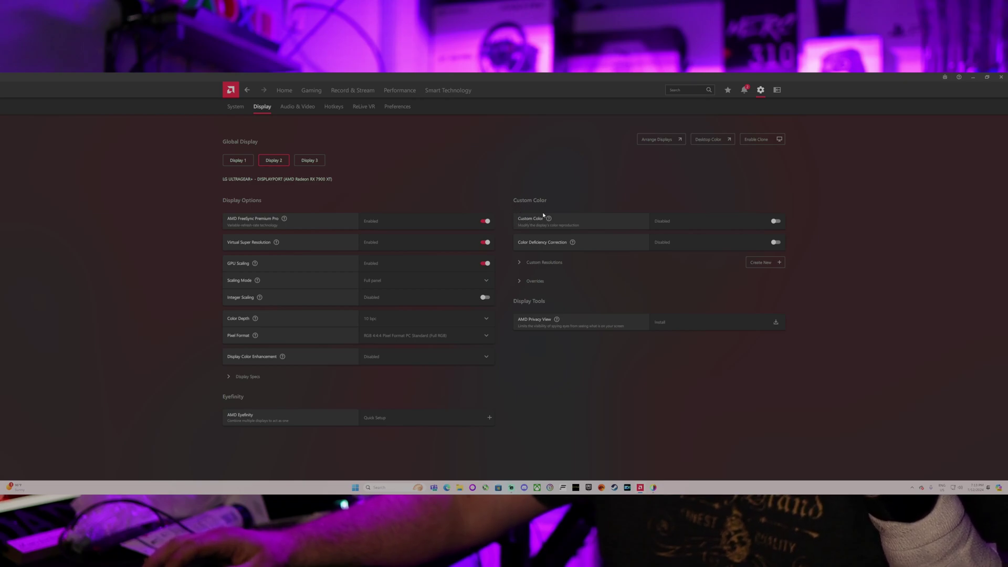
click(775, 222)
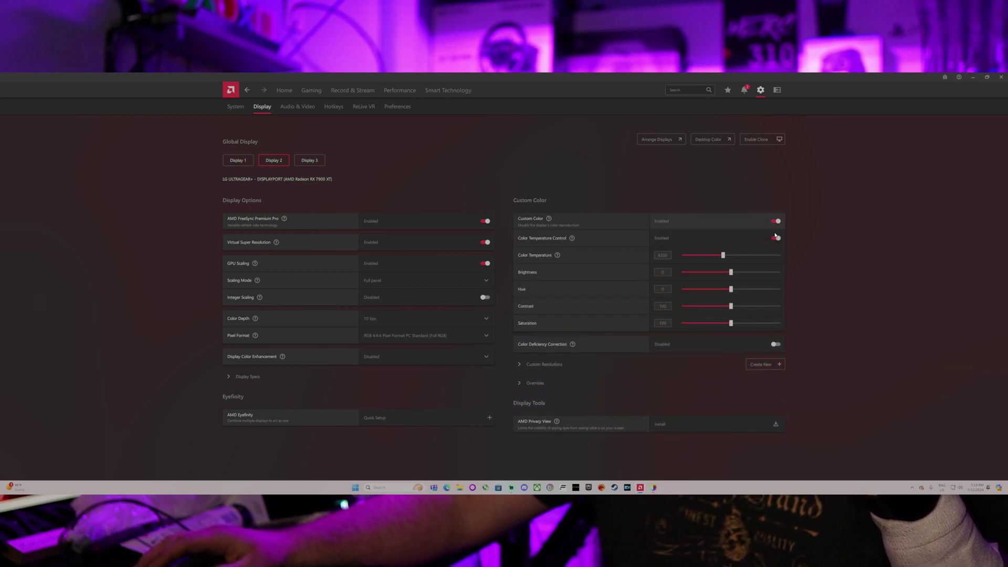
click(756, 323)
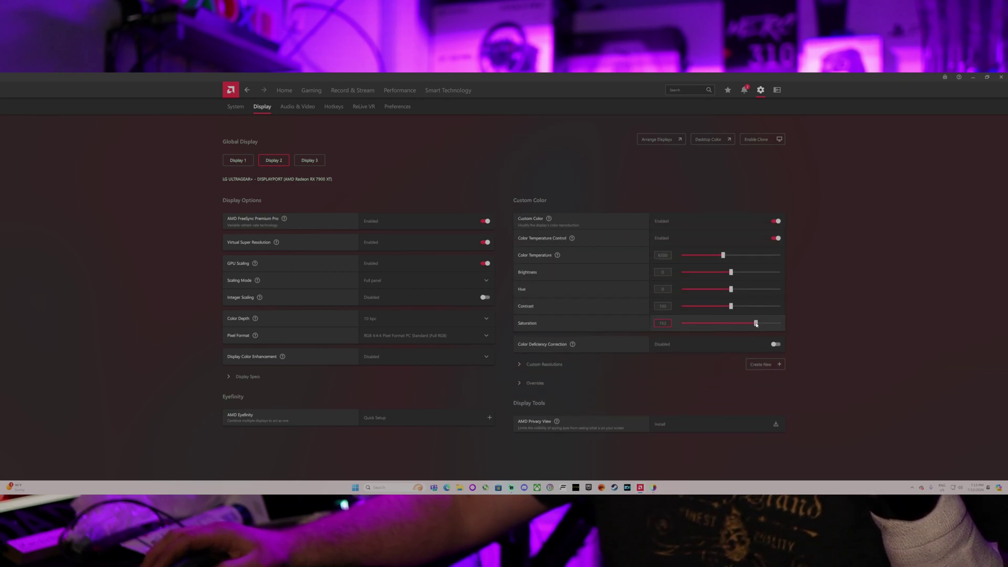
drag(756, 324, 755, 324)
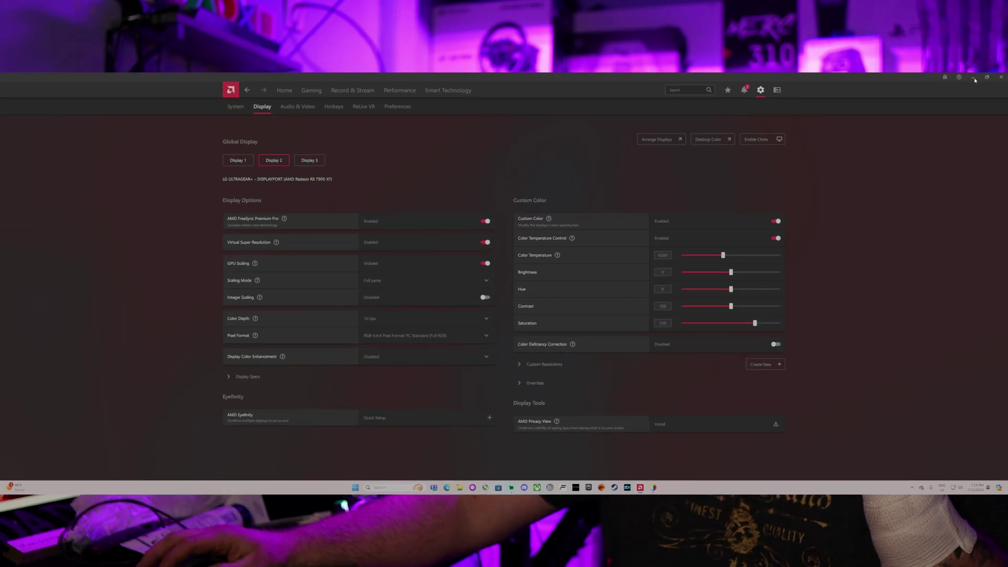
Step: Minimize AMD Software and dismiss the search panel covering HDR Calibration
click(973, 78)
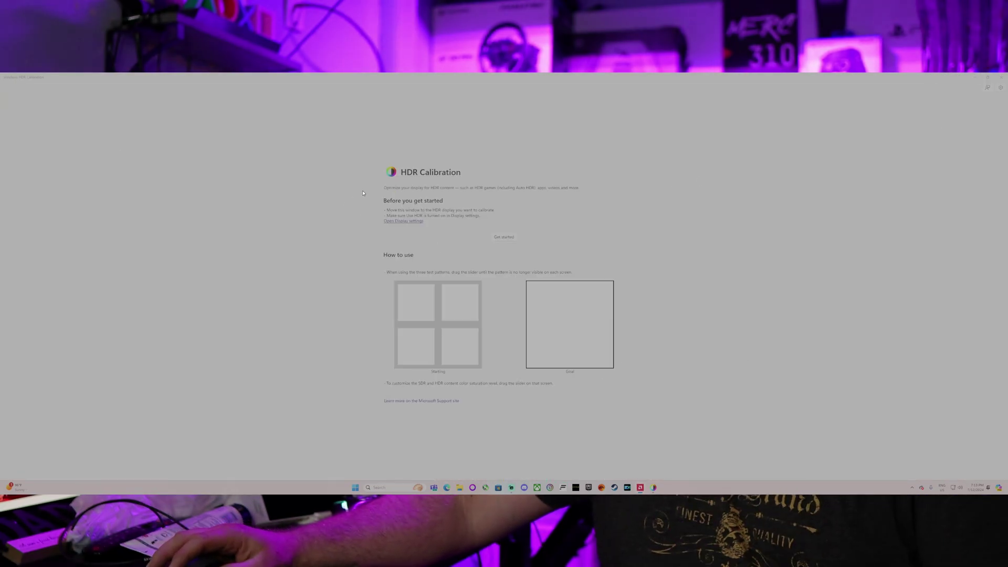
click(379, 488)
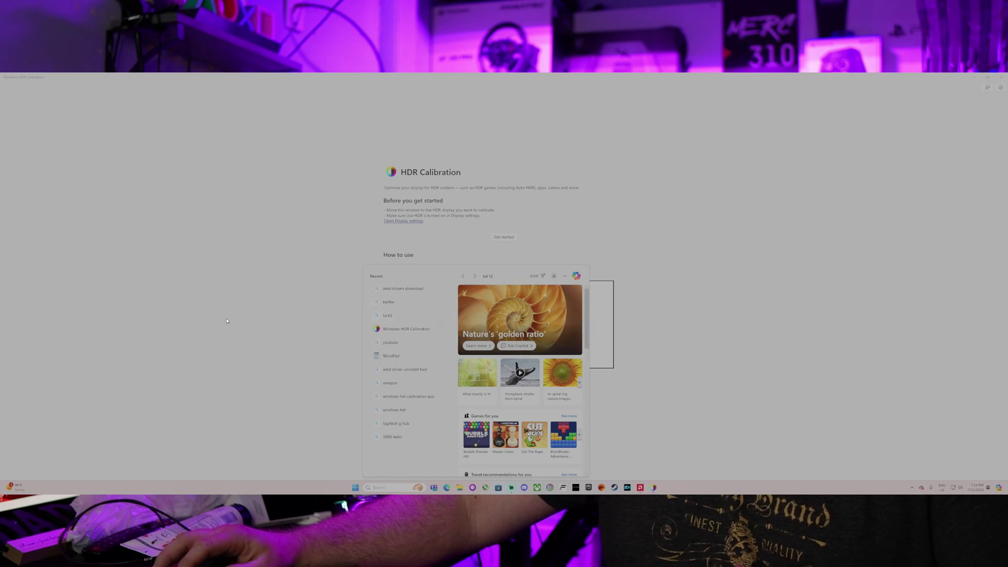
click(241, 328)
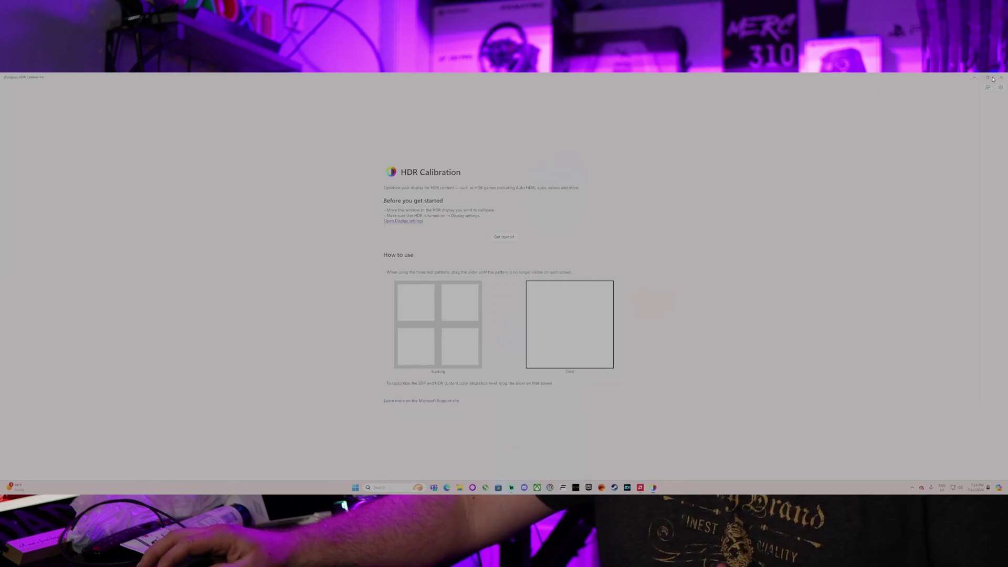
Step: Restore, move and re-maximize the HDR Calibration window, and begin calibration
click(990, 78)
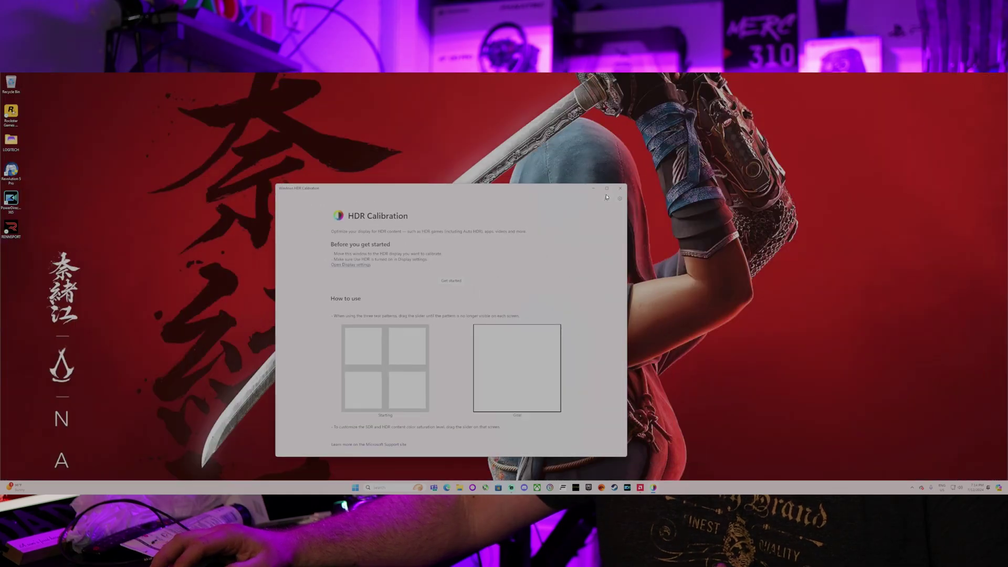
drag(525, 188, 556, 154)
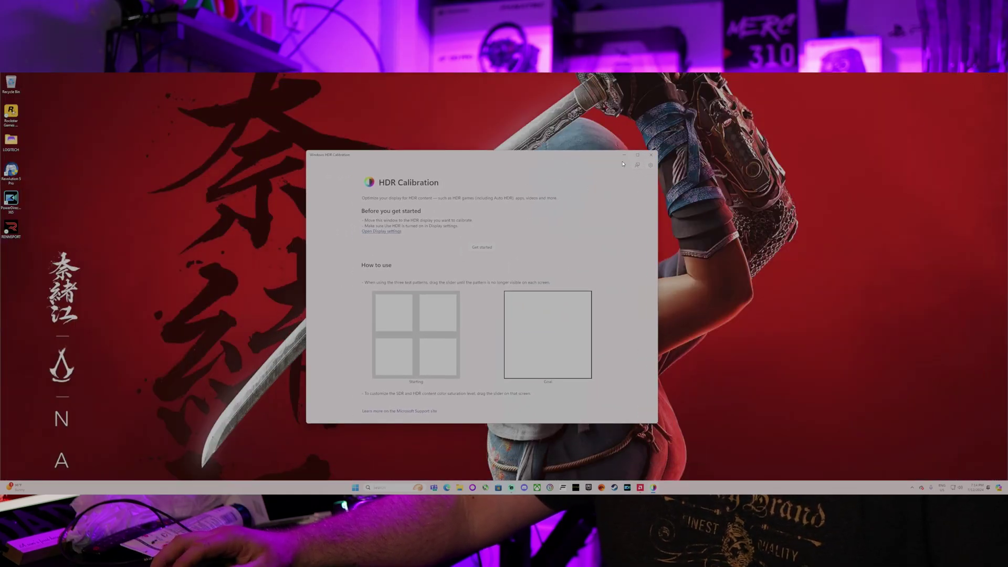
click(639, 155)
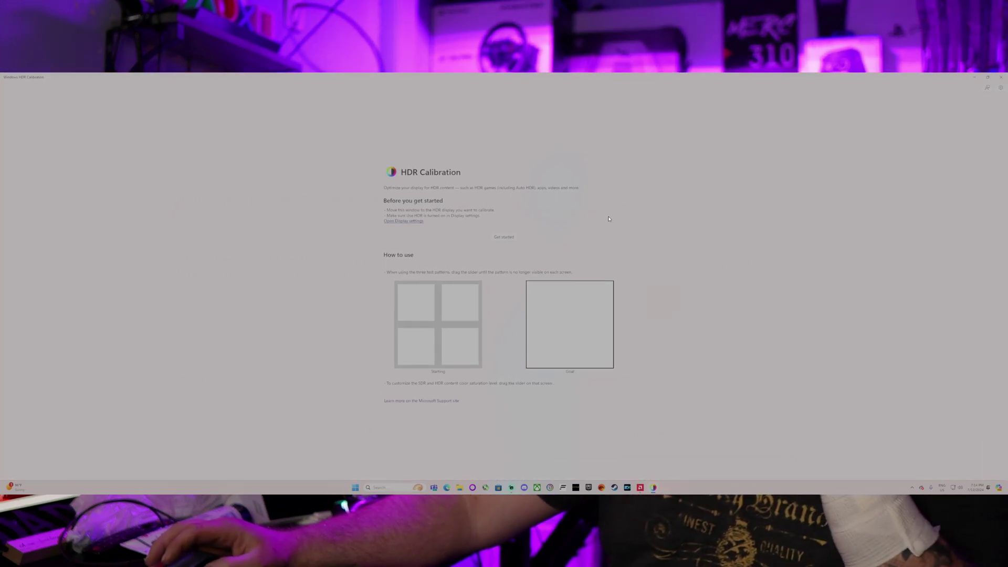
click(507, 237)
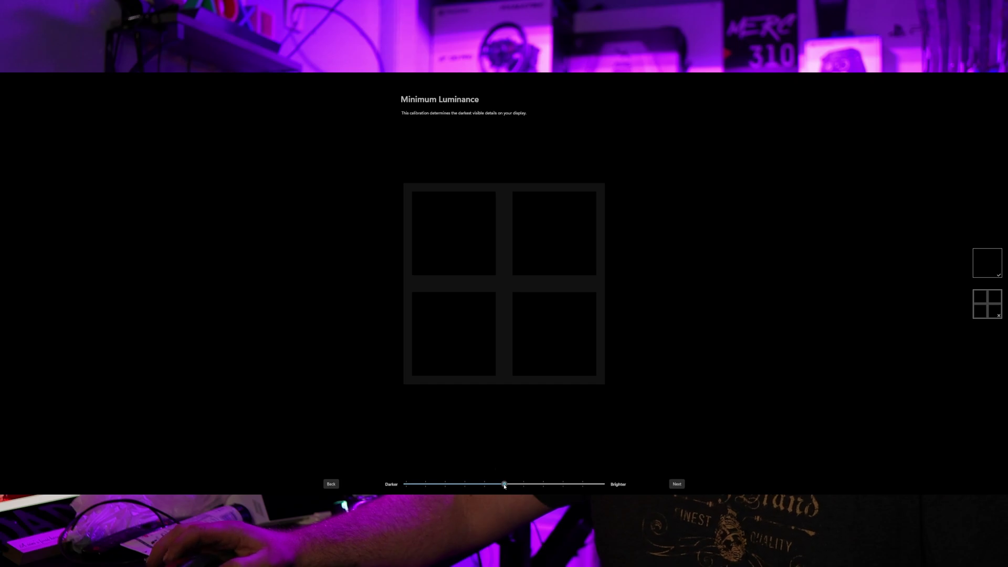
Step: Lower Minimum Luminance from 0.5000 through 0.1500 and 0.0350 to its lowest, 0.0300
key(Left)
key(Left)
key(Left)
key(Left)
key(Left)
key(Left)
key(Left)
key(Left)
key(Left)
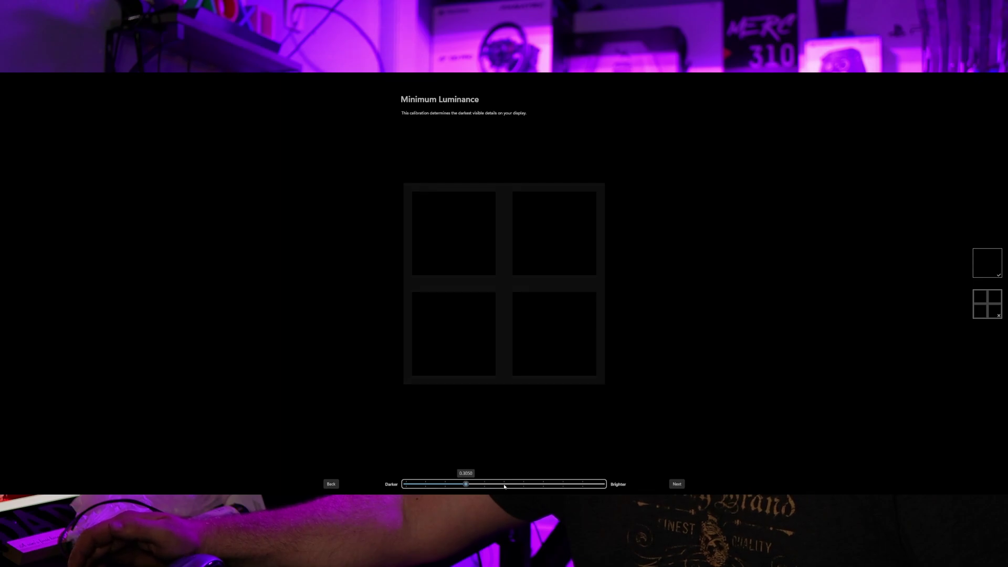
key(Left)
key(Left)
key(Left)
key(Left)
key(Left)
key(Left)
key(Left)
key(Left)
key(Left)
key(Left)
key(Left)
key(Left)
key(Left)
key(Left)
key(Left)
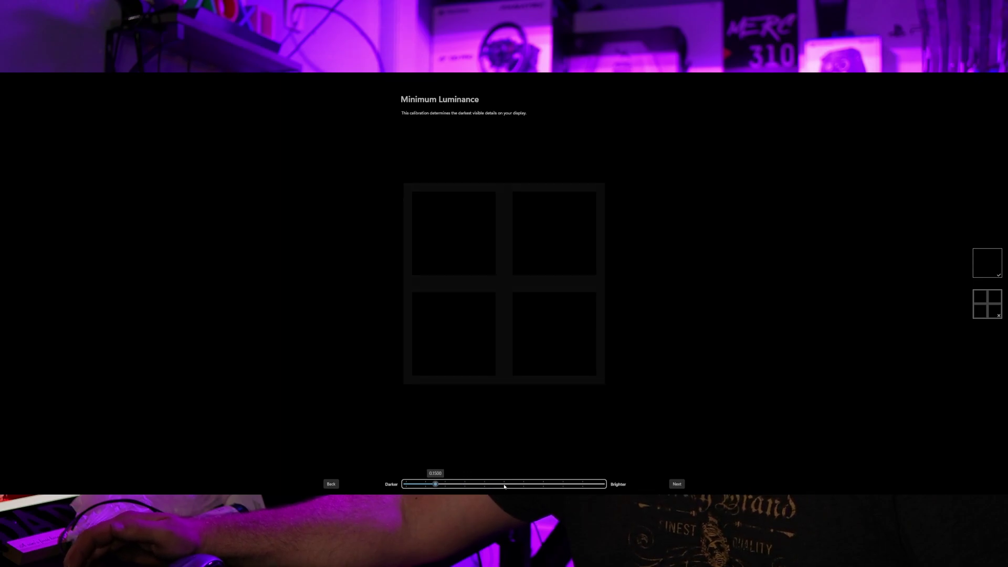
key(Left)
key(Left)
key(Left)
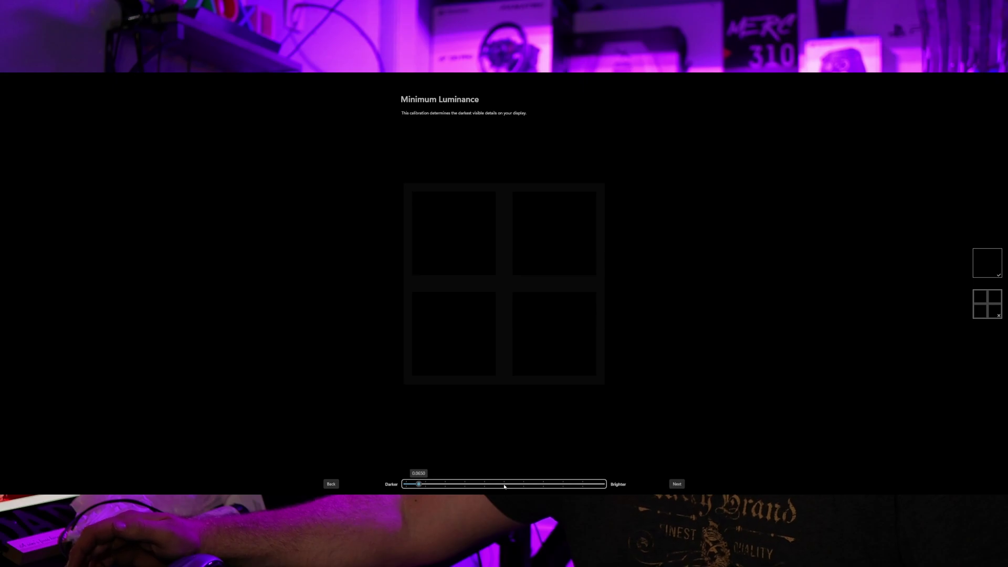
key(Left)
key(Left)
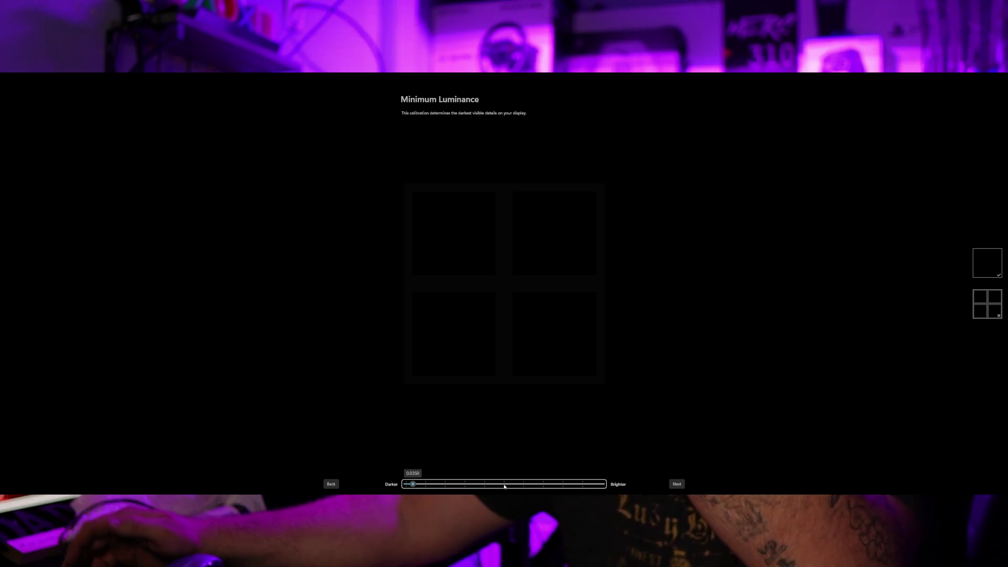
key(Right)
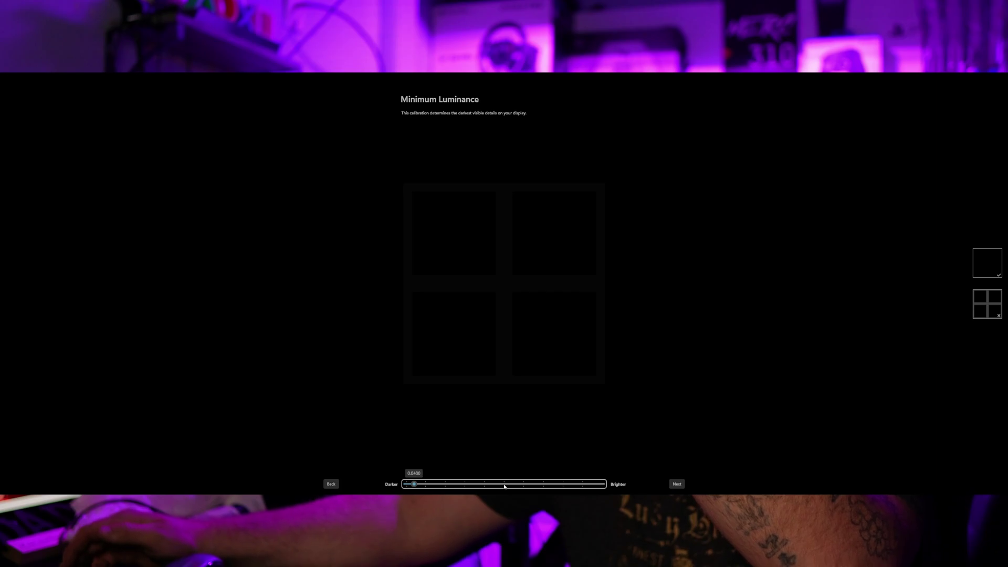
key(Left)
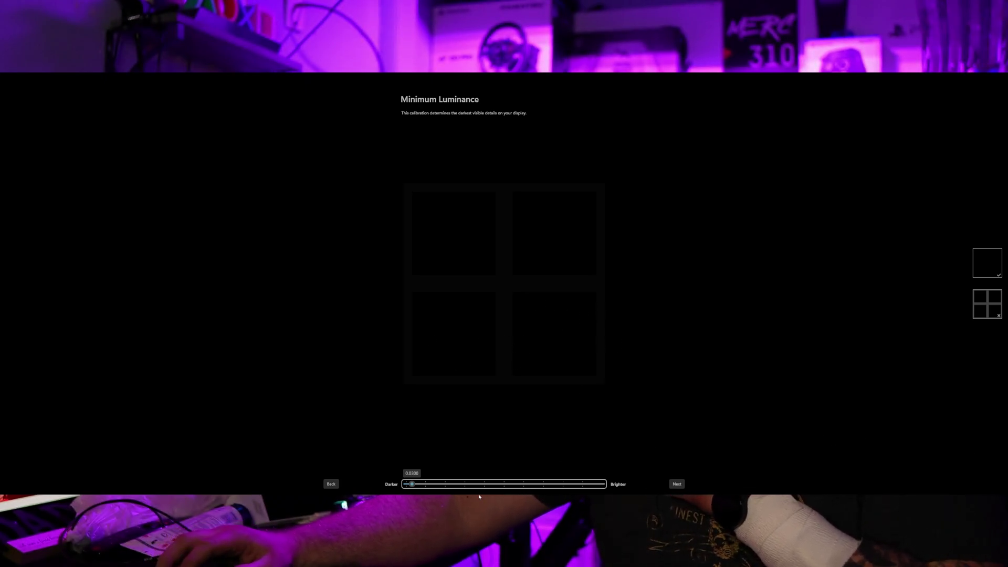
drag(413, 486, 394, 485)
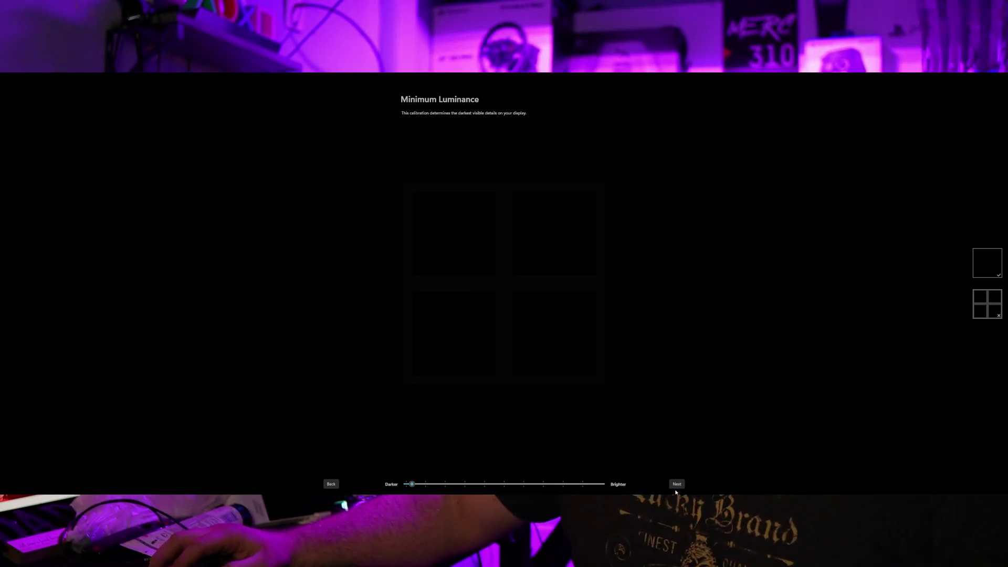
Step: Advance to Maximum Luminance and raise its value upward from 200
click(677, 486)
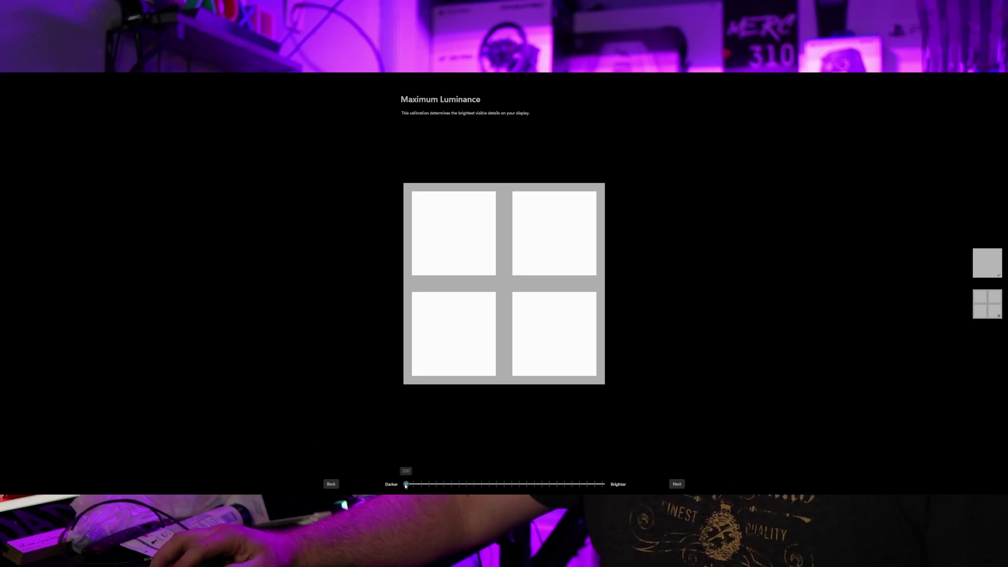
click(406, 485)
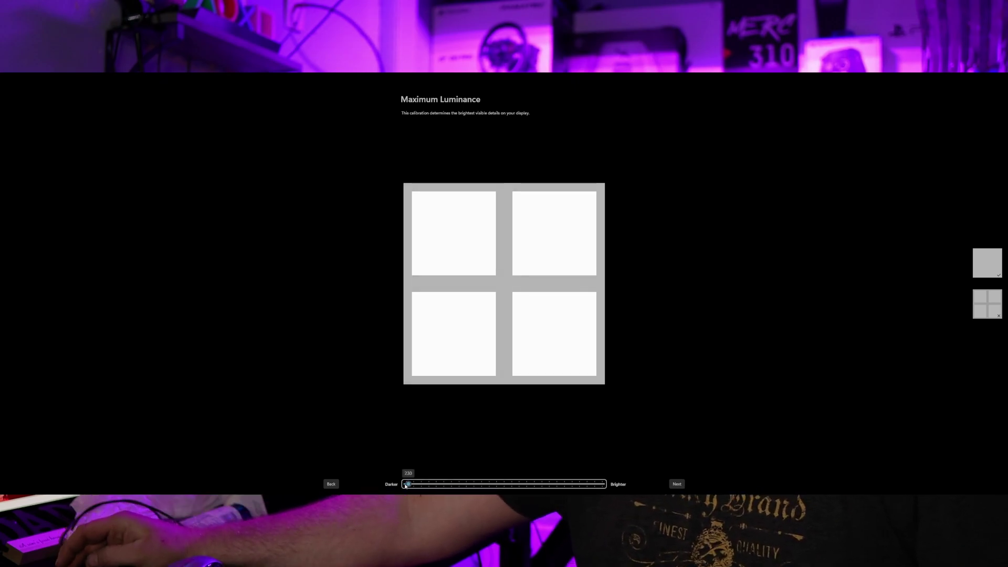
scroll(406, 484, up, 10)
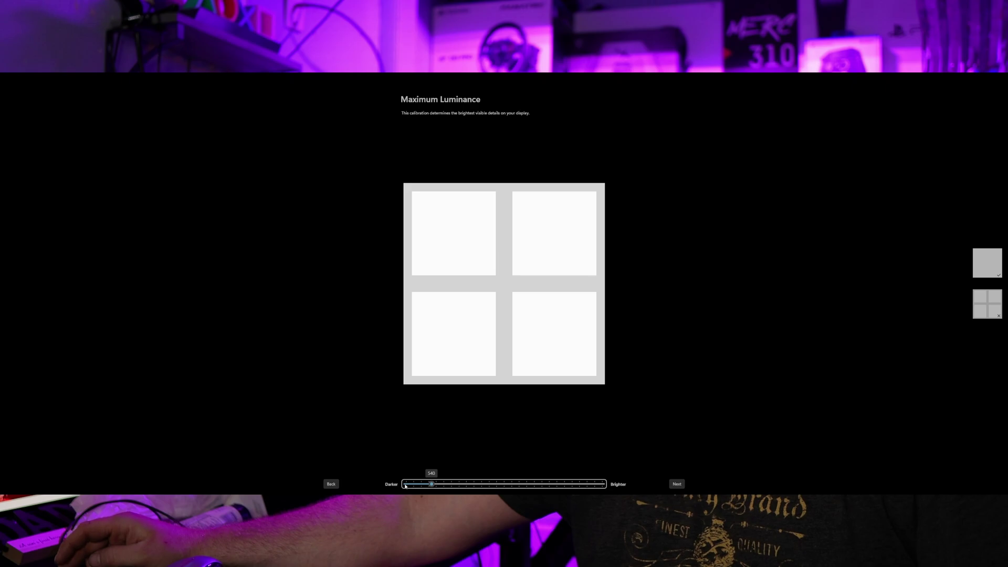
scroll(405, 486, up, 1)
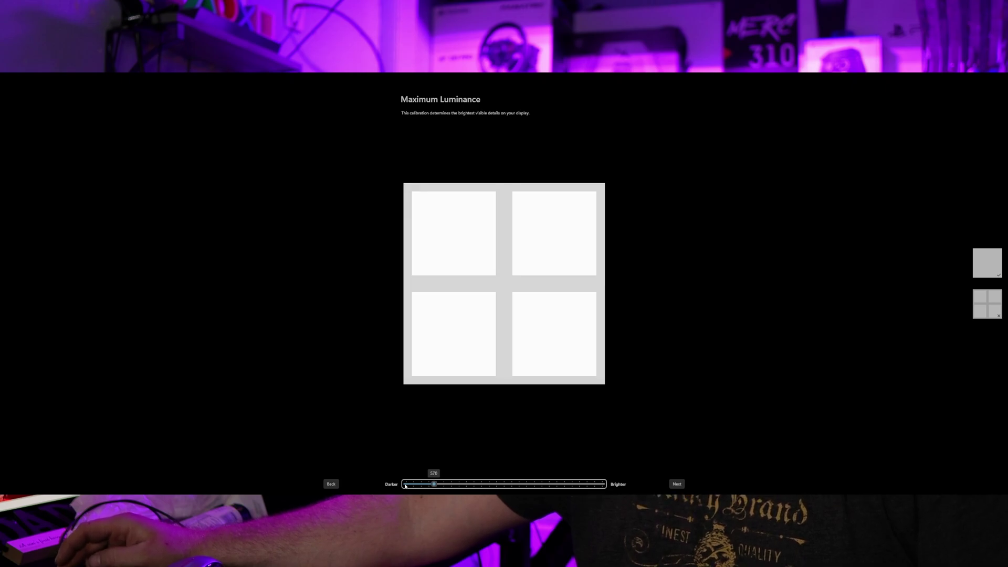
scroll(406, 486, up, 1)
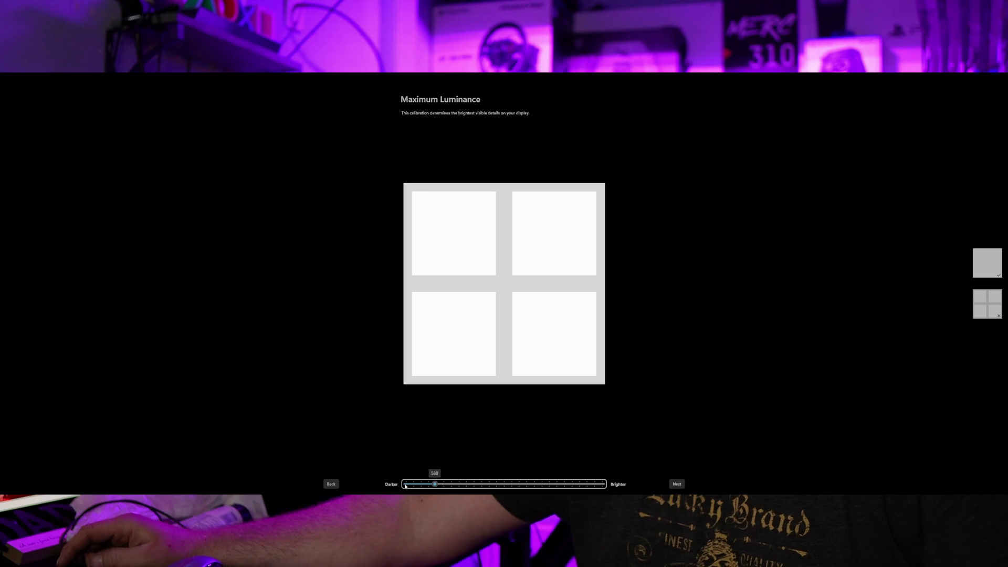
scroll(405, 486, up, 1)
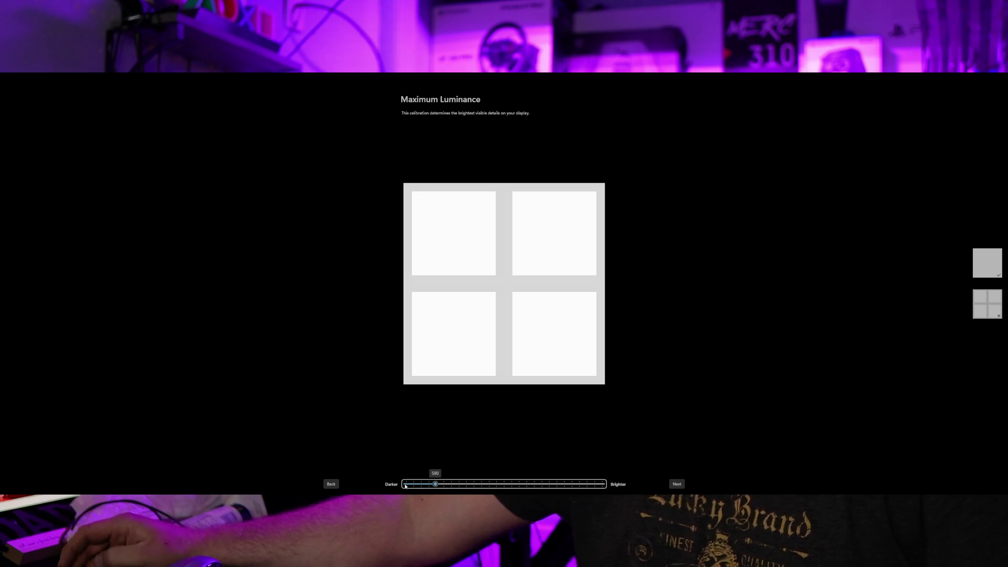
scroll(406, 486, up, 13)
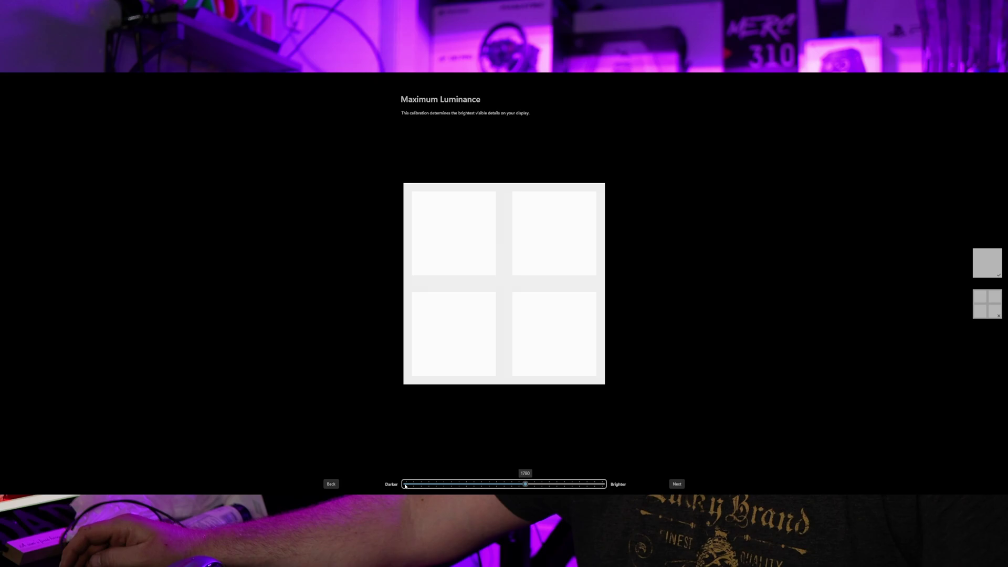
scroll(406, 486, up, 15)
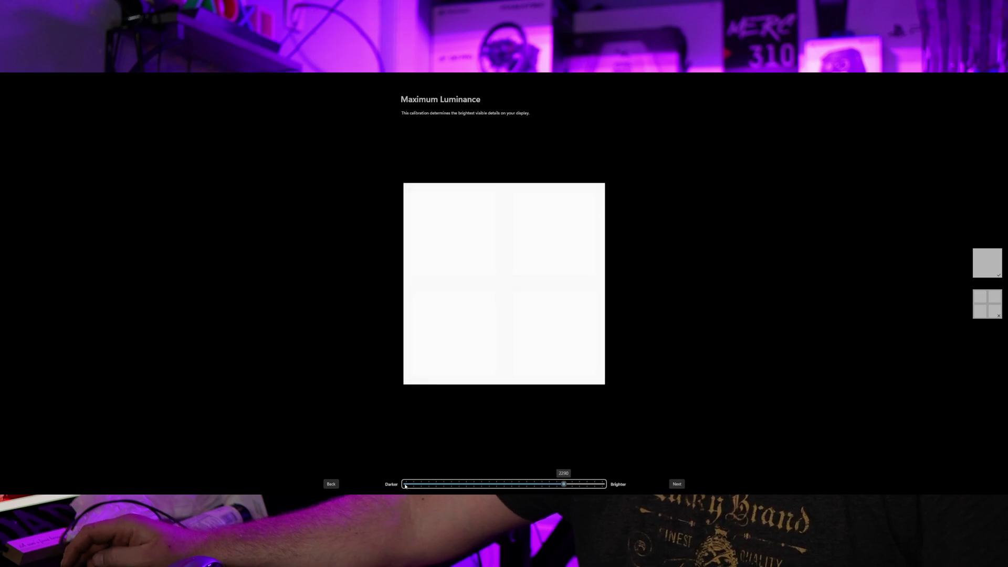
scroll(406, 486, up, 11)
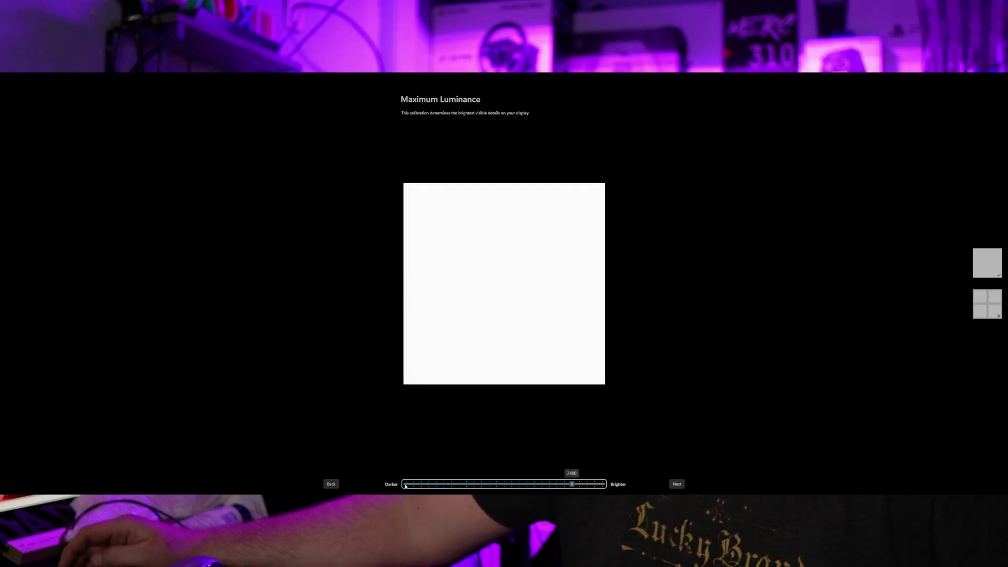
scroll(406, 486, up, 6)
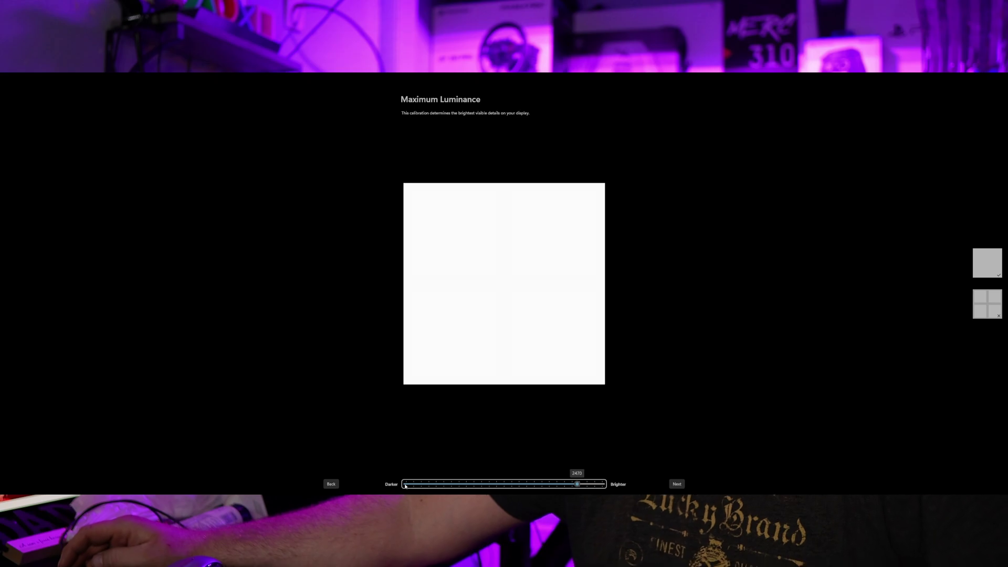
Step: Fine-tune Maximum Luminance down and back up until the pattern vanishes at 580
scroll(405, 486, down, 5)
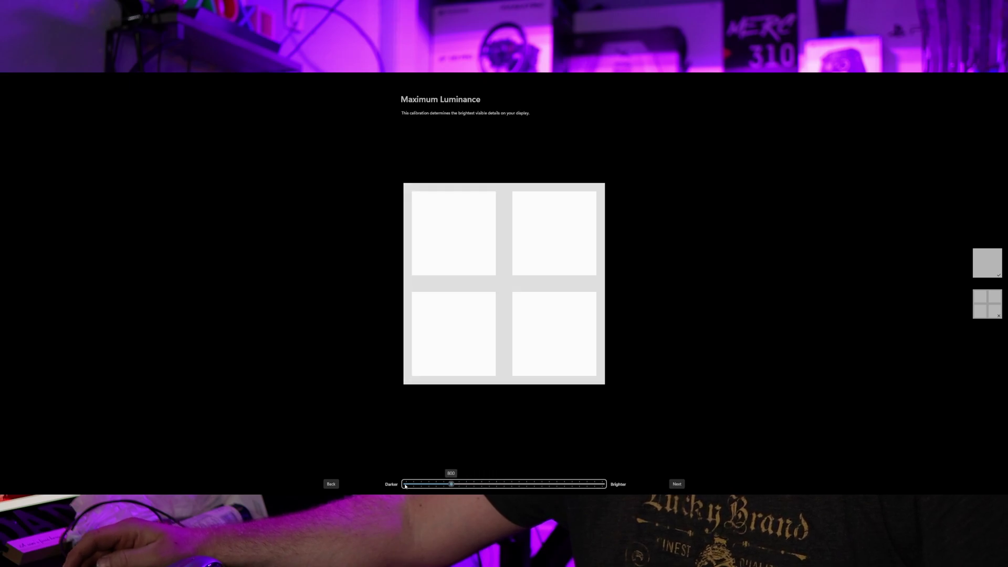
scroll(406, 486, down, 5)
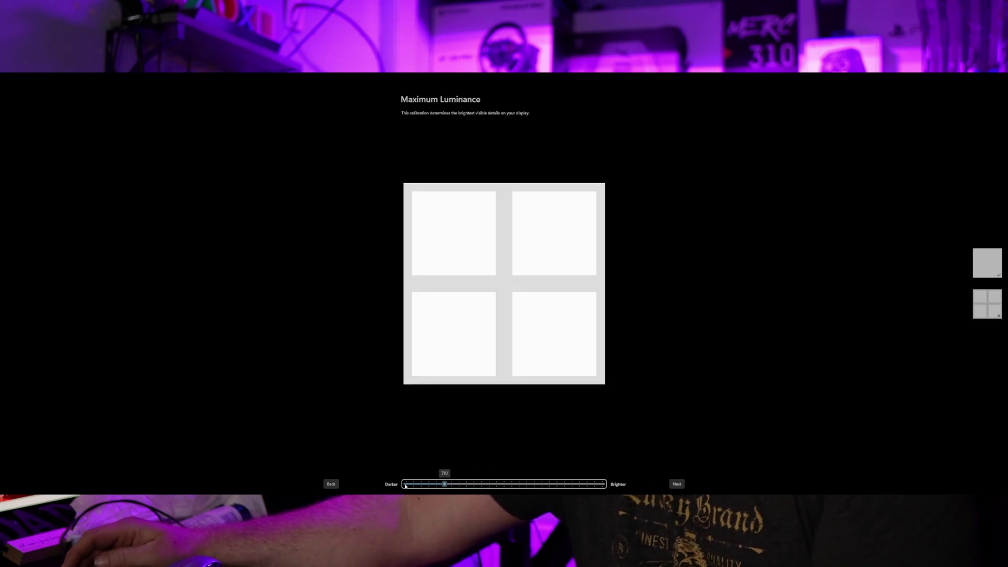
scroll(406, 486, down, 1)
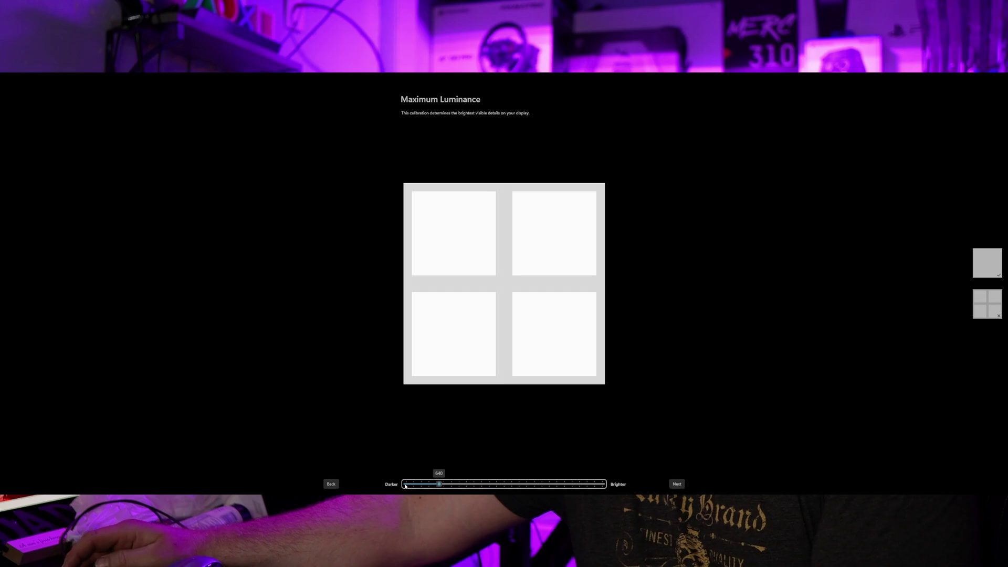
scroll(405, 486, down, 1)
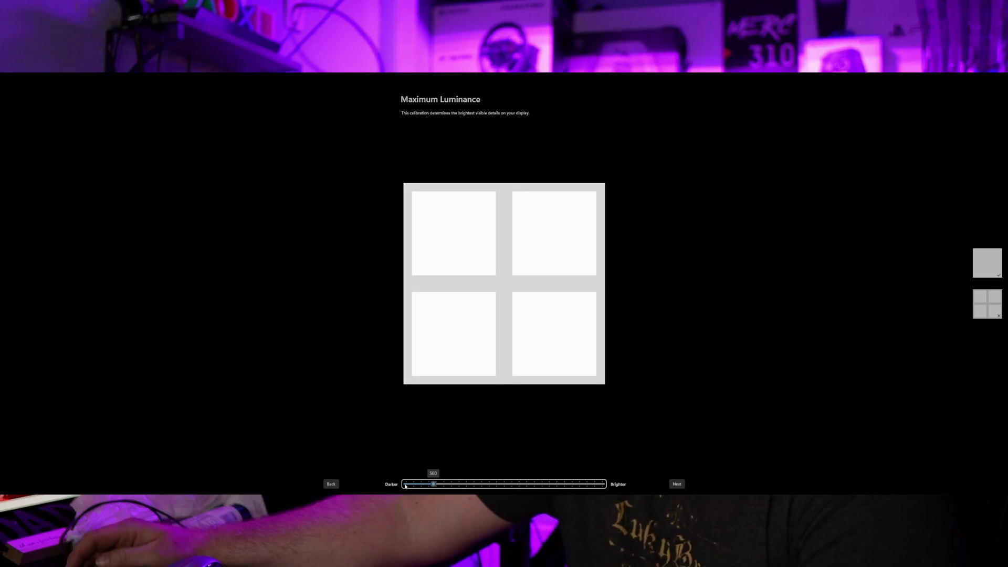
scroll(405, 486, up, 2)
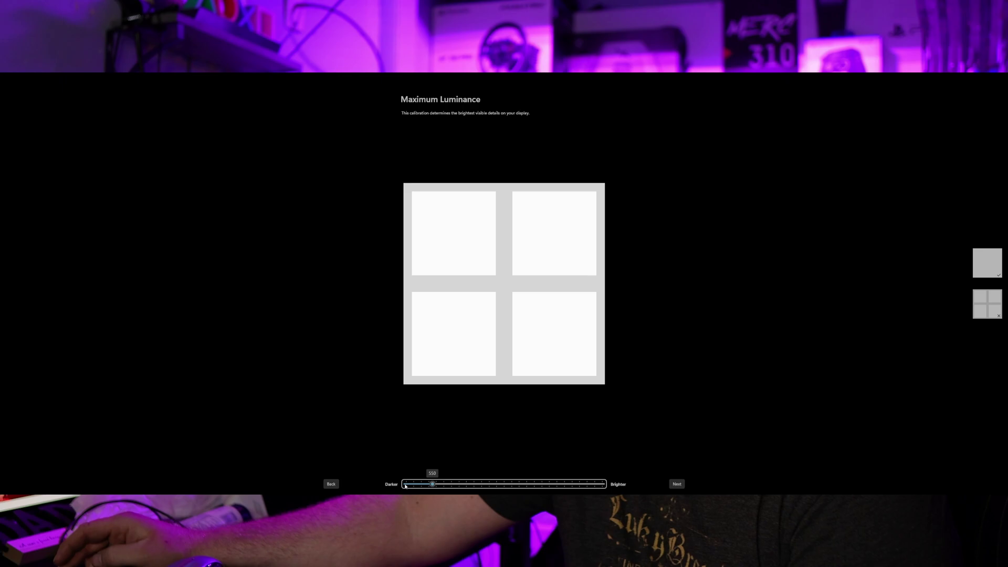
scroll(405, 486, up, 1)
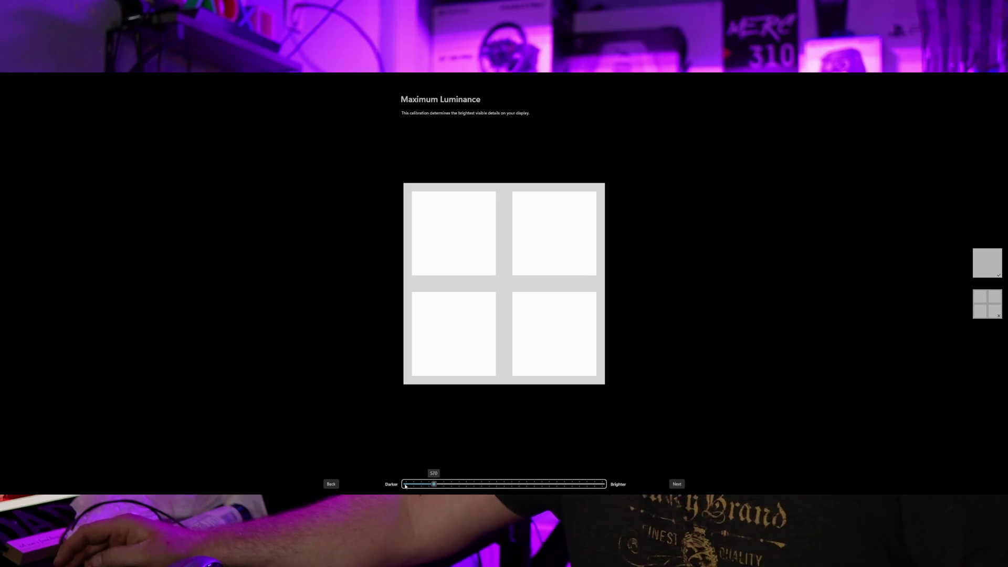
scroll(406, 486, up, 1)
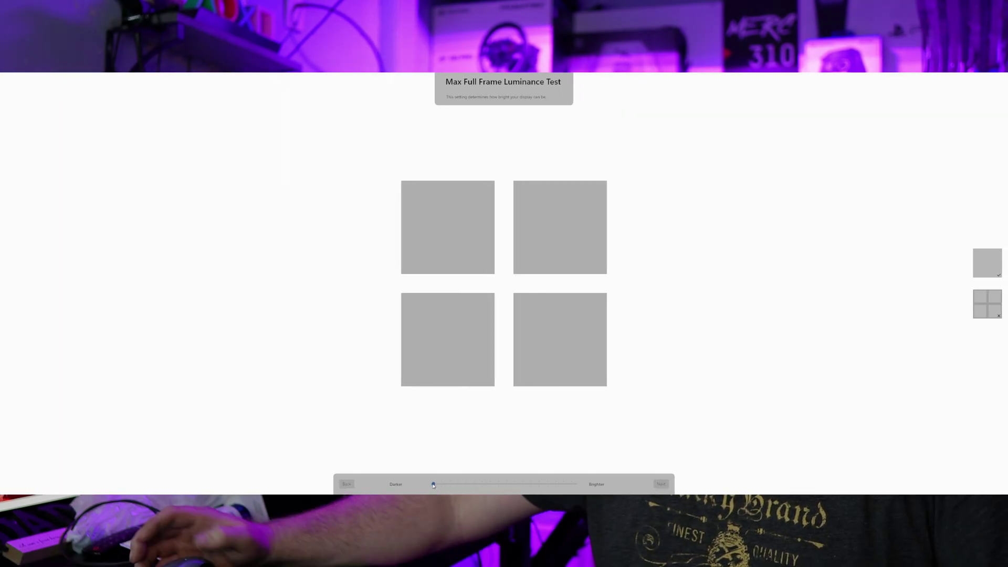
Step: Raise Max Full Frame Luminance until the squares vanish, then lower it so they faintly reappear
scroll(433, 485, up, 1)
scroll(433, 486, up, 4)
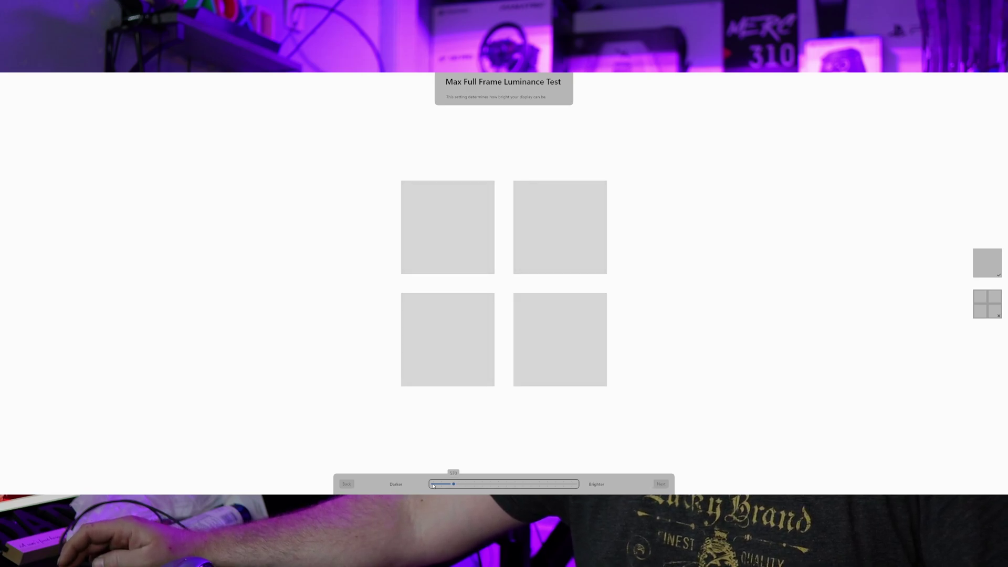
scroll(433, 485, up, 1)
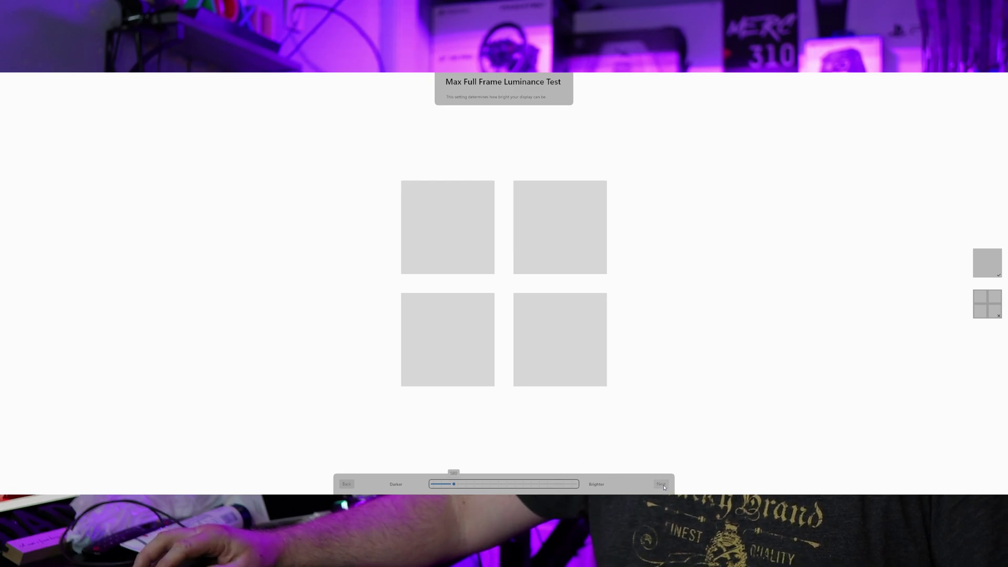
click(570, 484)
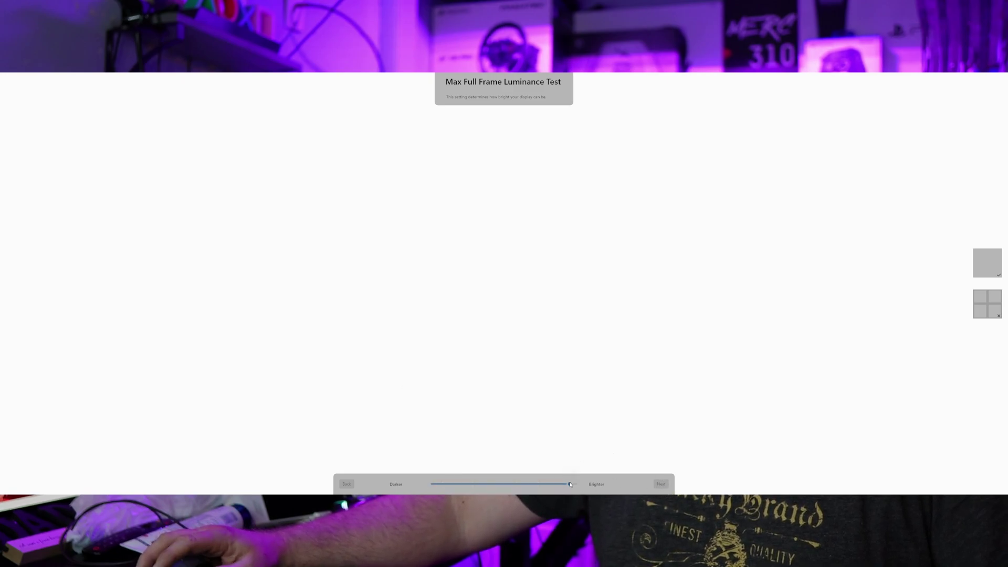
click(454, 483)
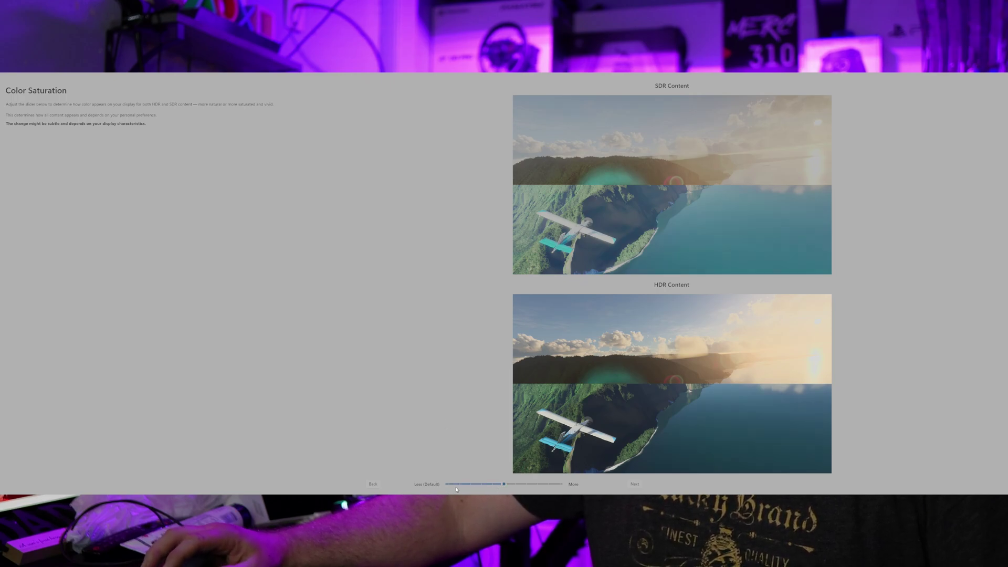
Step: Try Color Saturation at minimum and maximum, settle on 50, and continue to review
key(Right)
key(Right)
key(Right)
key(Right)
key(Right)
key(Right)
key(Right)
key(Right)
key(Right)
key(Right)
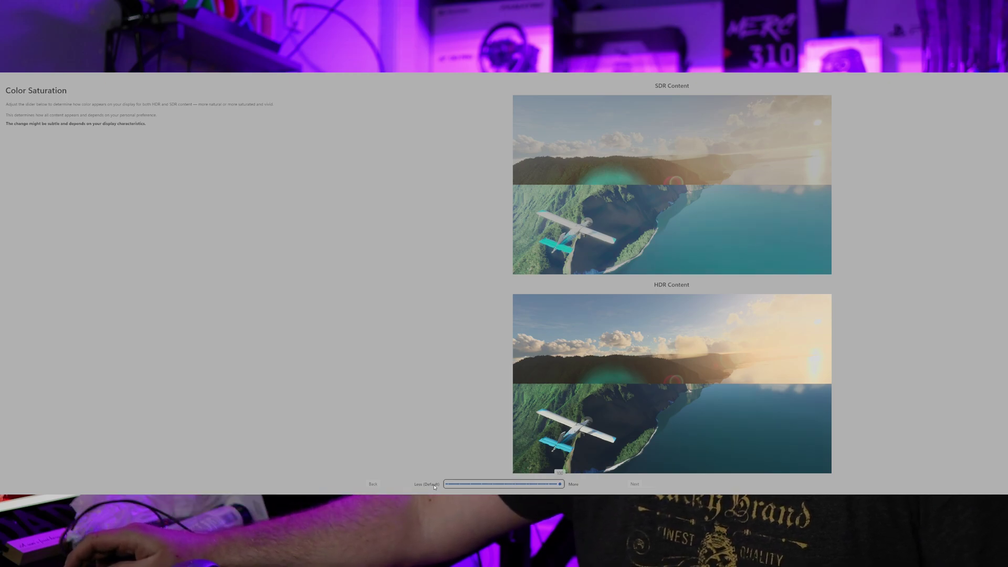
key(Home)
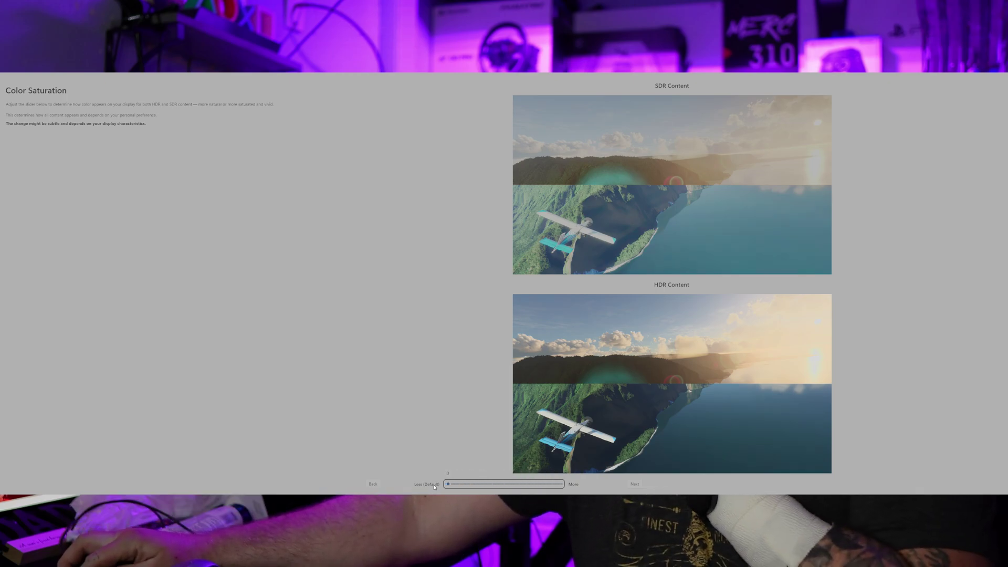
key(End)
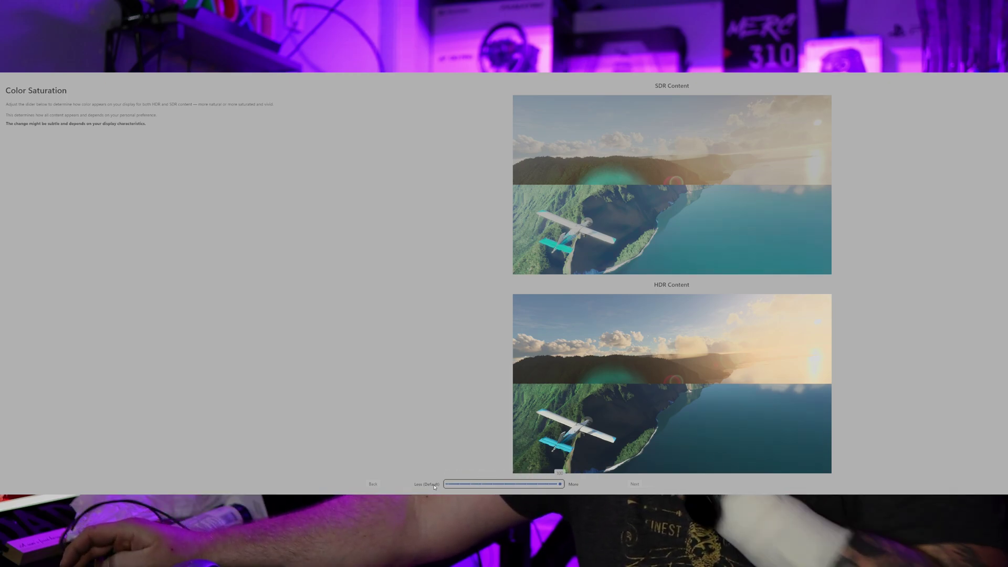
key(Left)
key(Left)
key(Left)
key(Left)
key(Left)
key(Left)
key(Left)
key(Left)
key(Left)
key(Left)
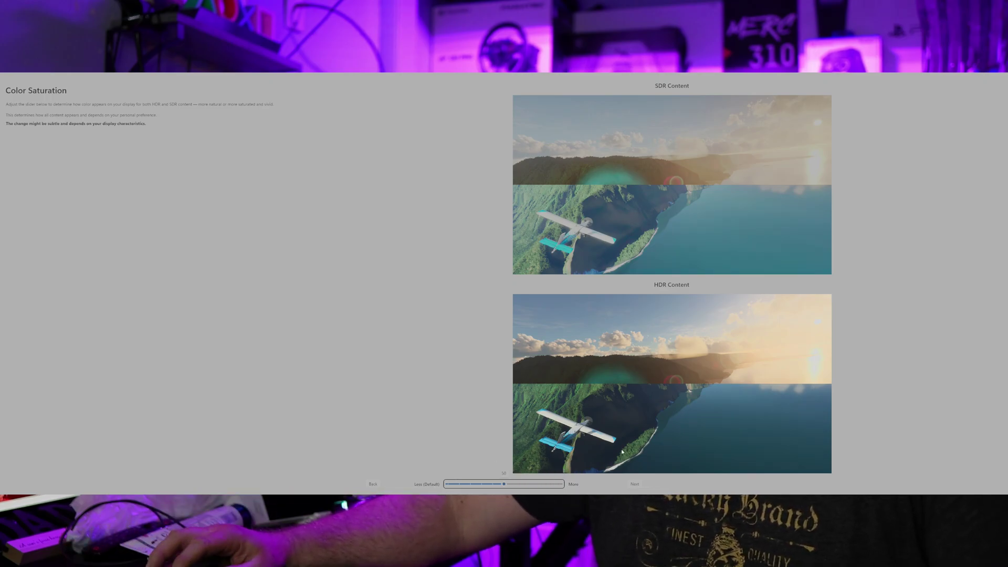
click(633, 485)
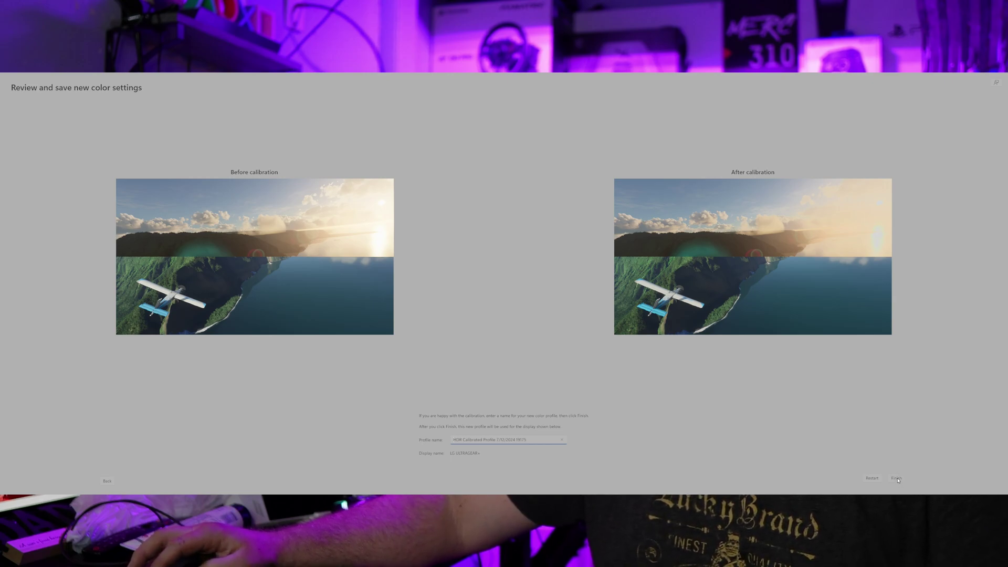
Step: Save the new HDR colour profile and confirm its association with the display
click(896, 478)
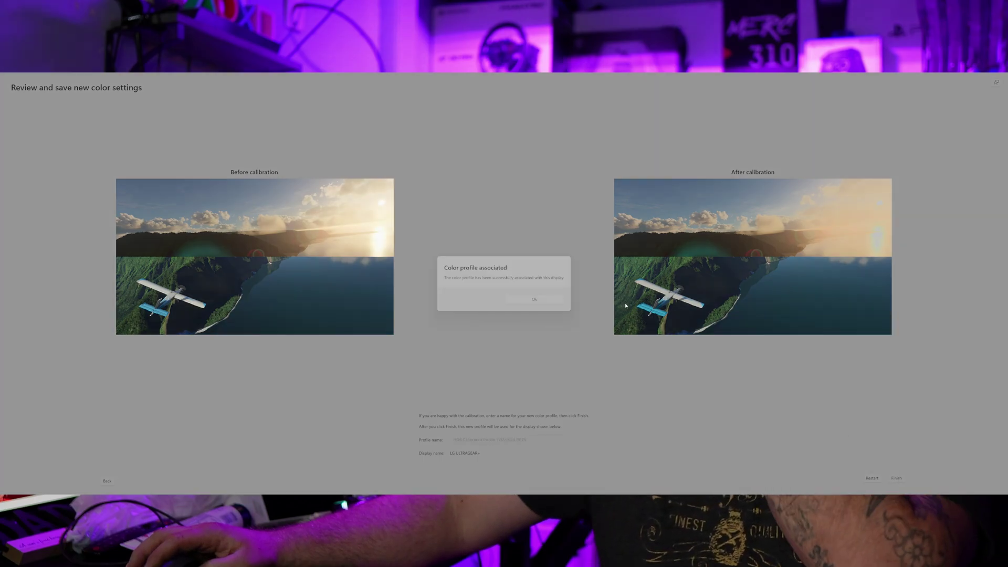
click(537, 304)
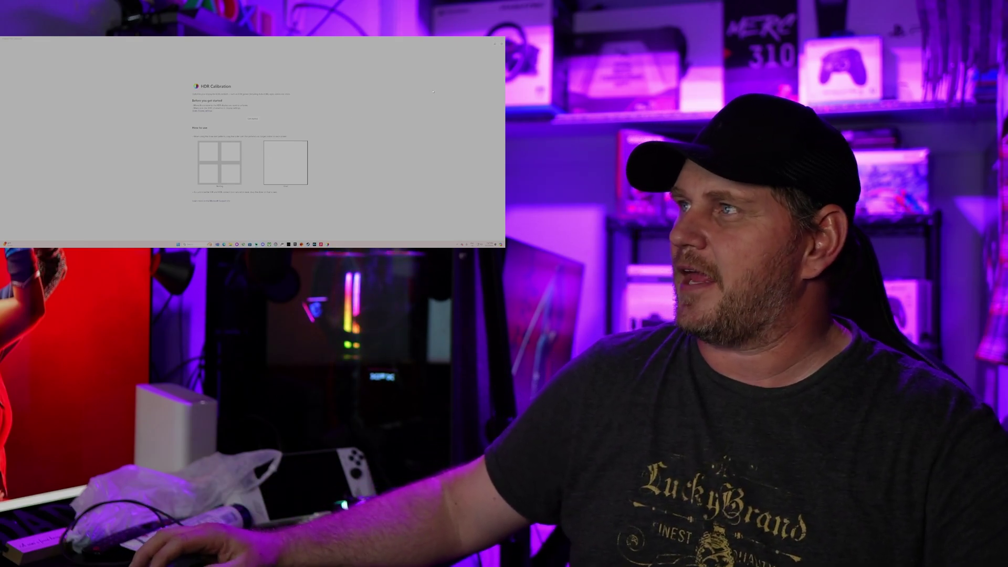
Step: Close the Windows HDR Calibration app from its title bar
click(501, 39)
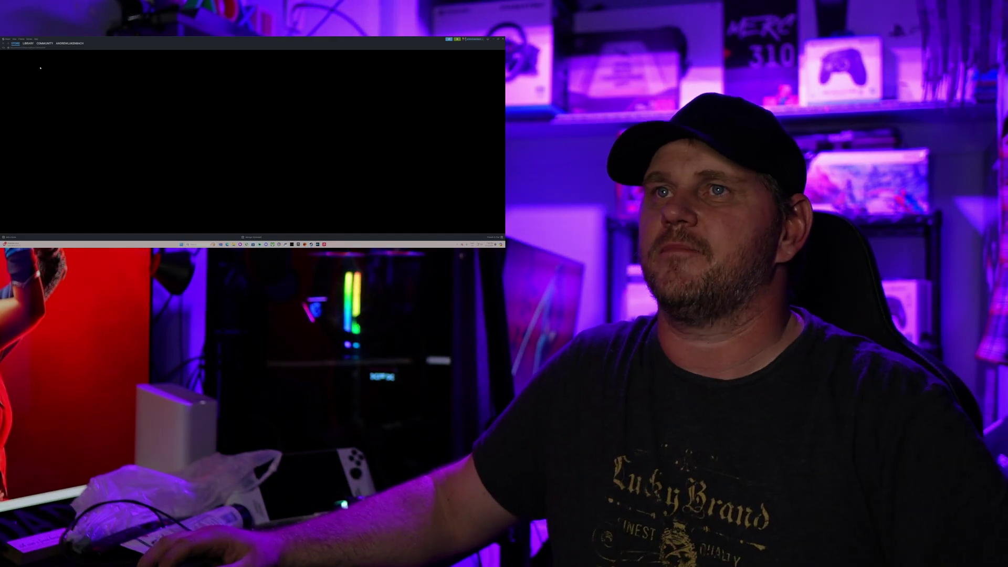
Step: Go to the Steam Library and select Horizon Forbidden West
click(28, 44)
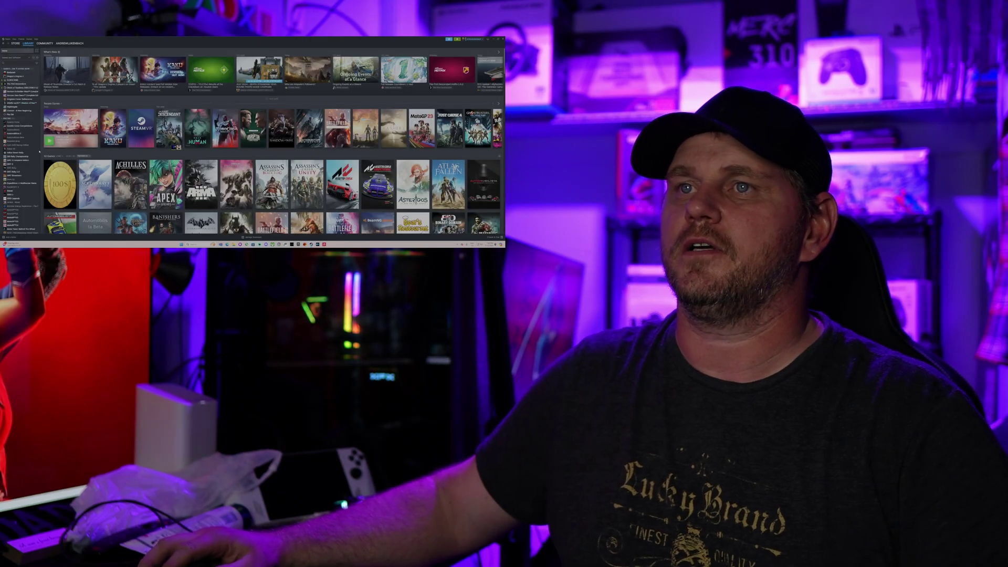
click(70, 127)
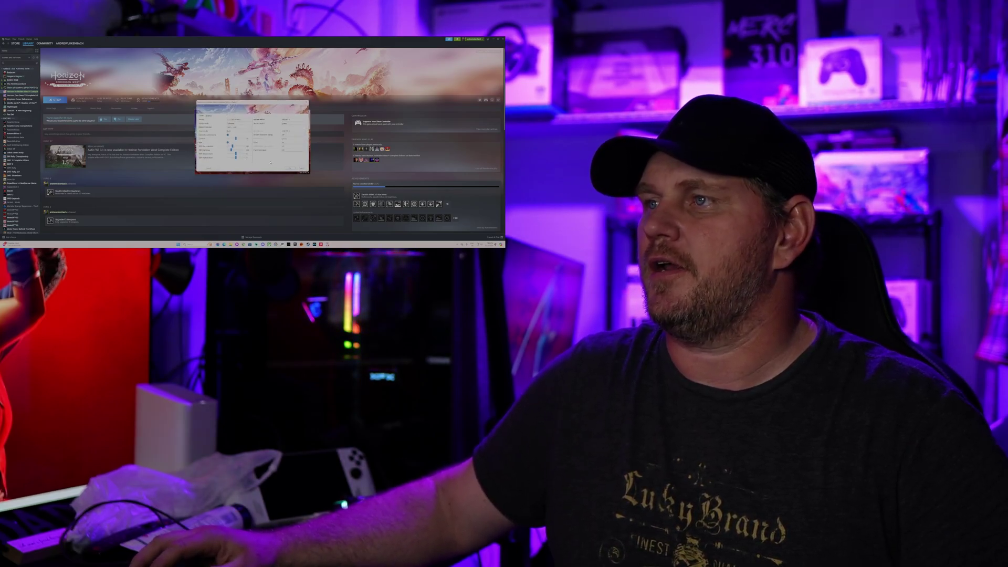
Step: Launch Horizon Forbidden West from the settings dialog over its library page
click(289, 168)
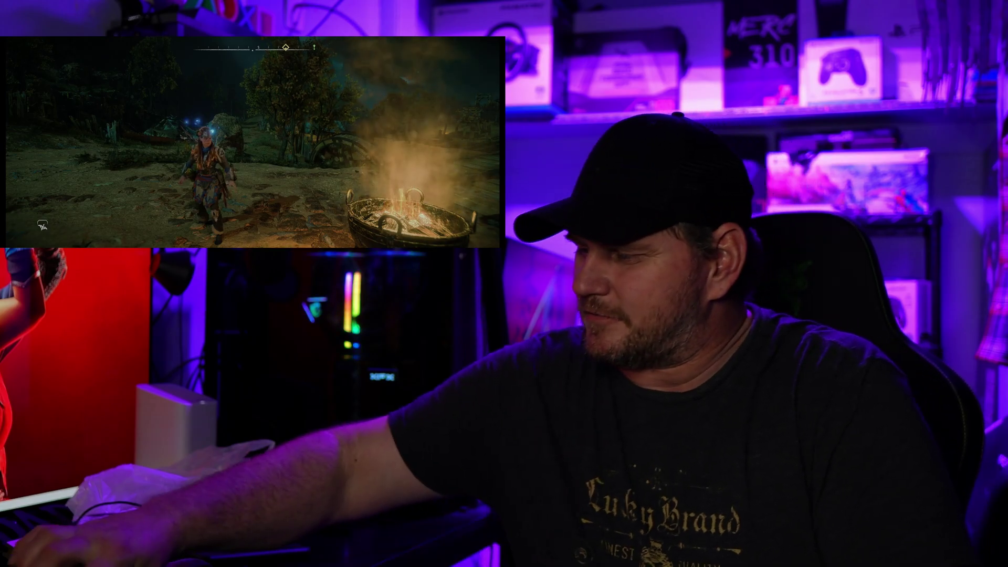
Step: After playing, switch from Horizon Forbidden West back to its Steam library page with Alt+Tab
key(alt+Tab)
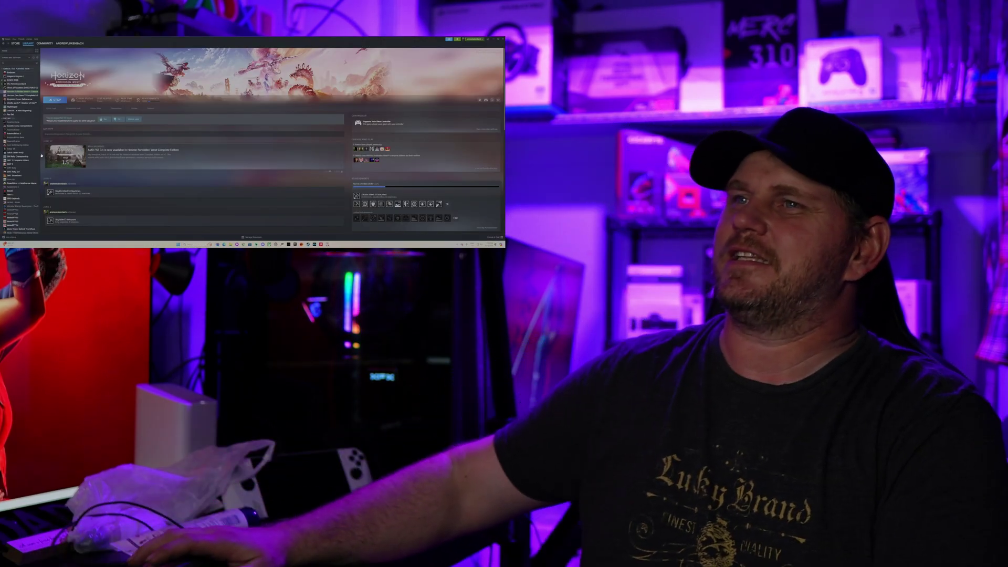